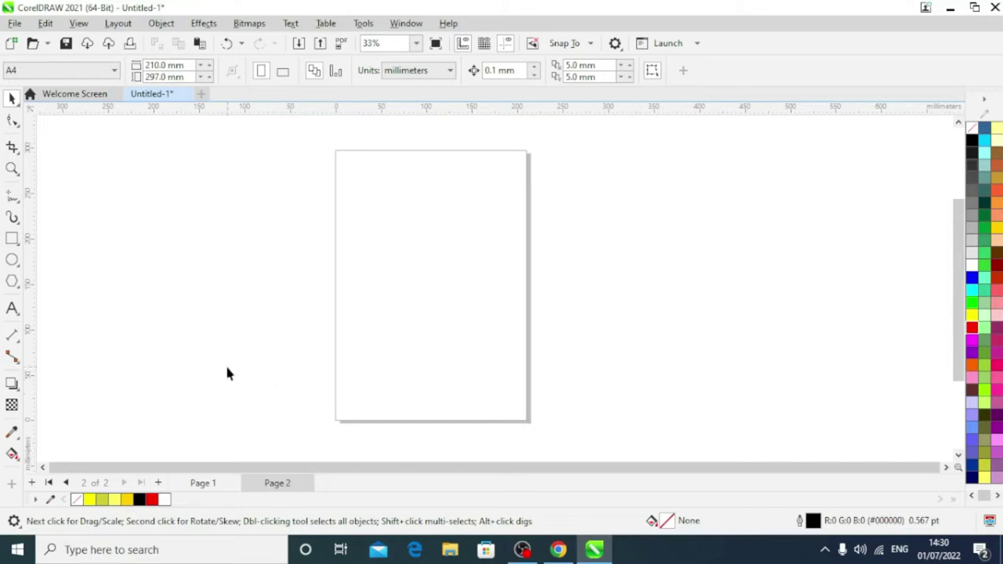
- Draw a large circle on the page and scale a copy to 44.6% as a concentric inner circle
{"action": "left_click", "coordinate": [12, 260]}
{"action": "left_click_drag", "start_coordinate": [367, 245], "coordinate": [547, 423]}
{"action": "left_click", "coordinate": [11, 97]}
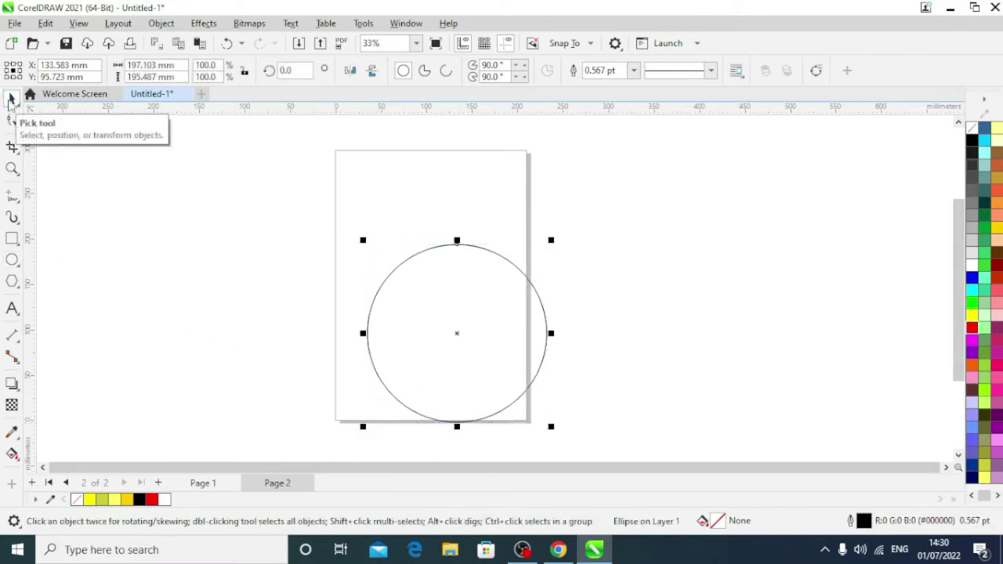
{"action": "left_click_drag", "start_coordinate": [552, 242], "coordinate": [517, 296]}
{"action": "left_click", "coordinate": [637, 294]}
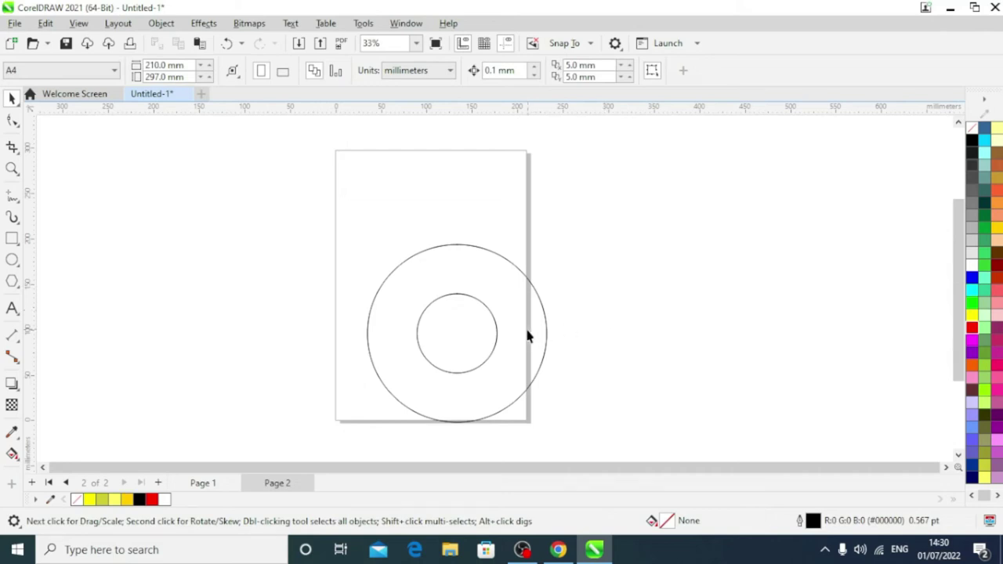
- Draw a right-triangle common shape, about 63.8 × 121.2 mm, beside the page
{"action": "left_click", "coordinate": [16, 284]}
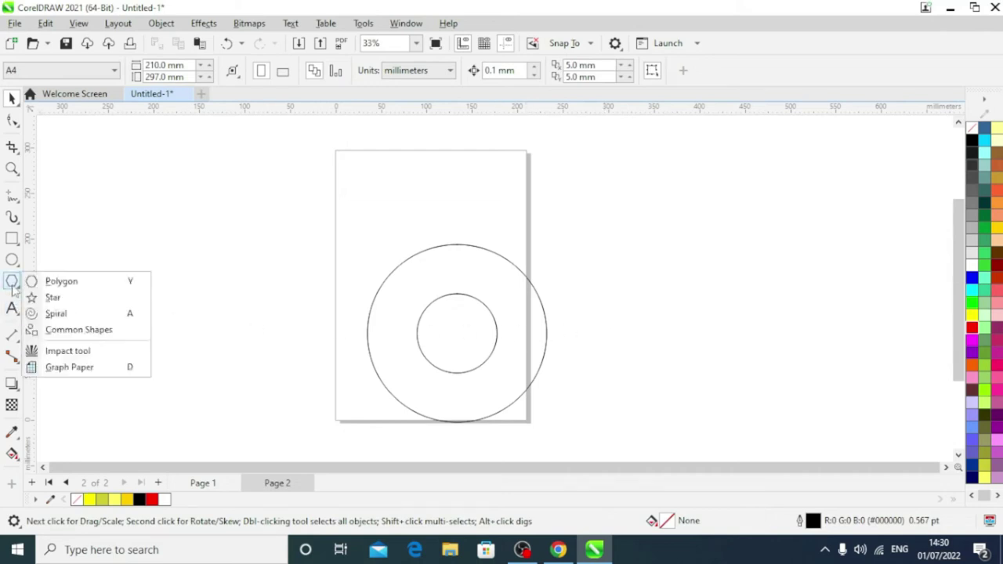
{"action": "left_click", "coordinate": [105, 330]}
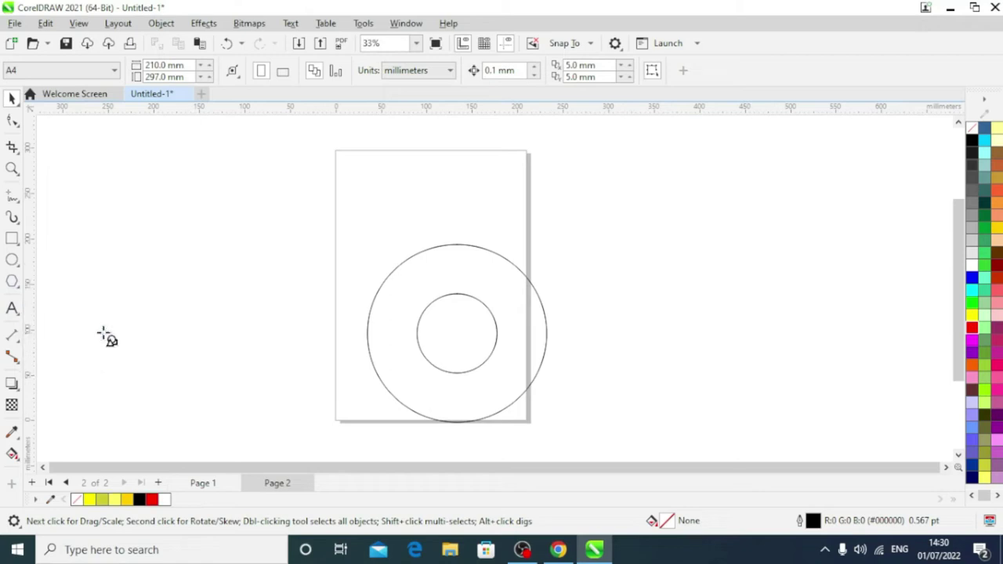
{"action": "left_click", "coordinate": [401, 72]}
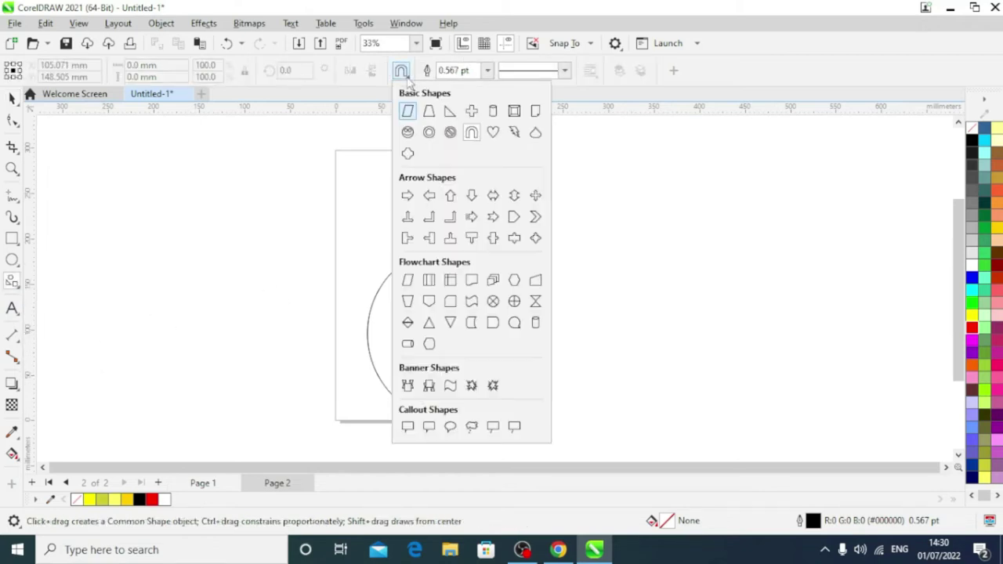
{"action": "left_click", "coordinate": [450, 115]}
{"action": "mouse_move", "coordinate": [643, 213]}
{"action": "left_mouse_down"}
{"action": "mouse_move", "coordinate": [698, 331]}
{"action": "mouse_move", "coordinate": [701, 322]}
{"action": "left_mouse_up"}
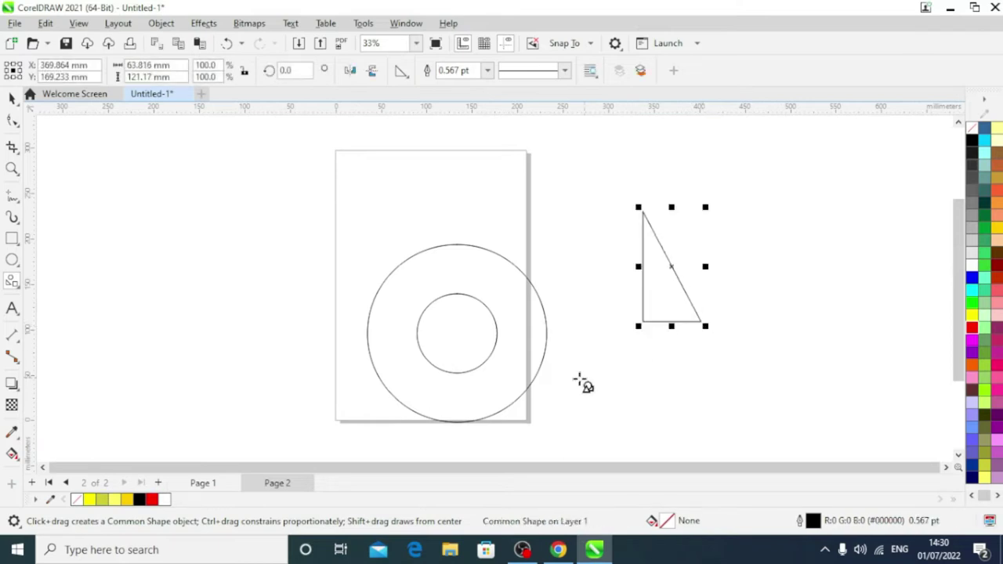
{"action": "left_click", "coordinate": [11, 97]}
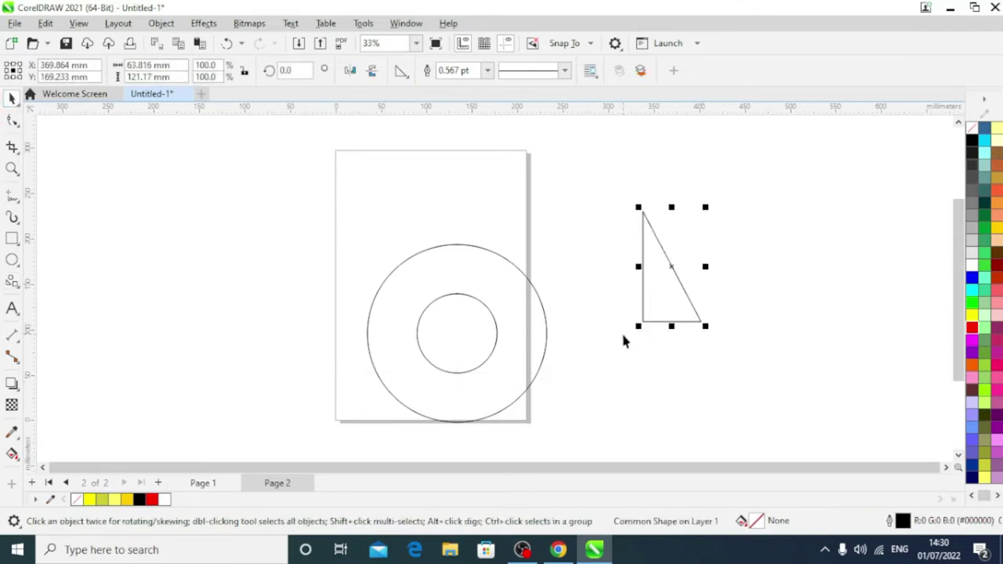
- Convert the triangle to curves and bend its left and right edges into a curved blade
{"action": "key", "text": "ctrl+q"}
{"action": "key", "text": "F10"}
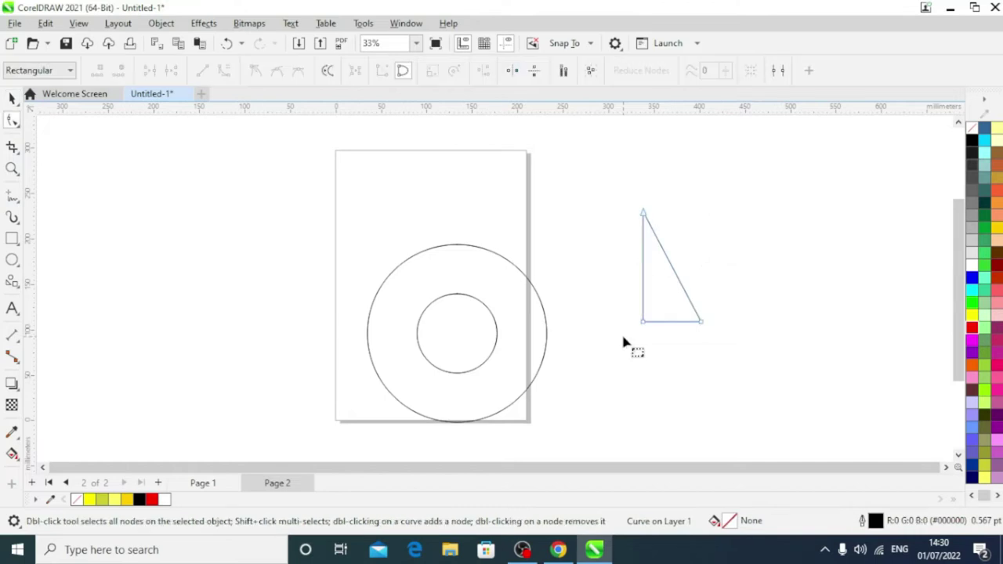
{"action": "left_click", "coordinate": [643, 272]}
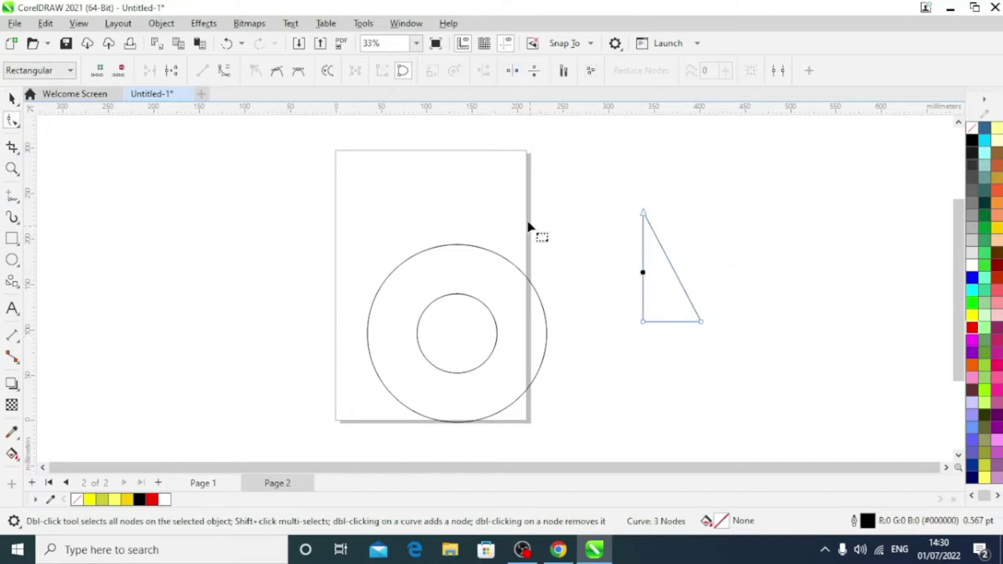
{"action": "scroll", "coordinate": [611, 260], "scroll_direction": "up", "scroll_amount": 1}
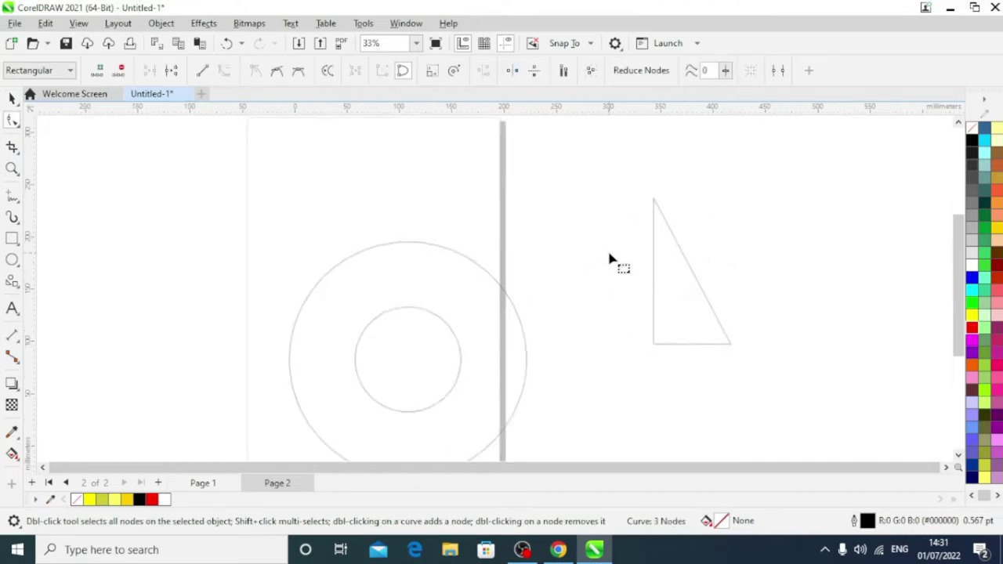
{"action": "scroll", "coordinate": [674, 282], "scroll_direction": "up", "scroll_amount": 1}
{"action": "left_click_drag", "start_coordinate": [668, 287], "coordinate": [655, 282]}
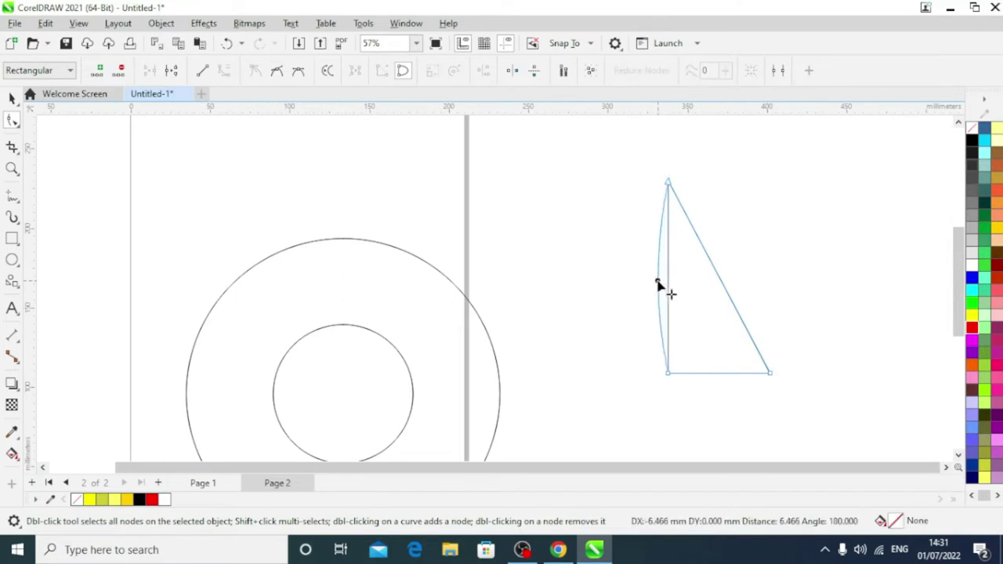
{"action": "left_click", "coordinate": [718, 279]}
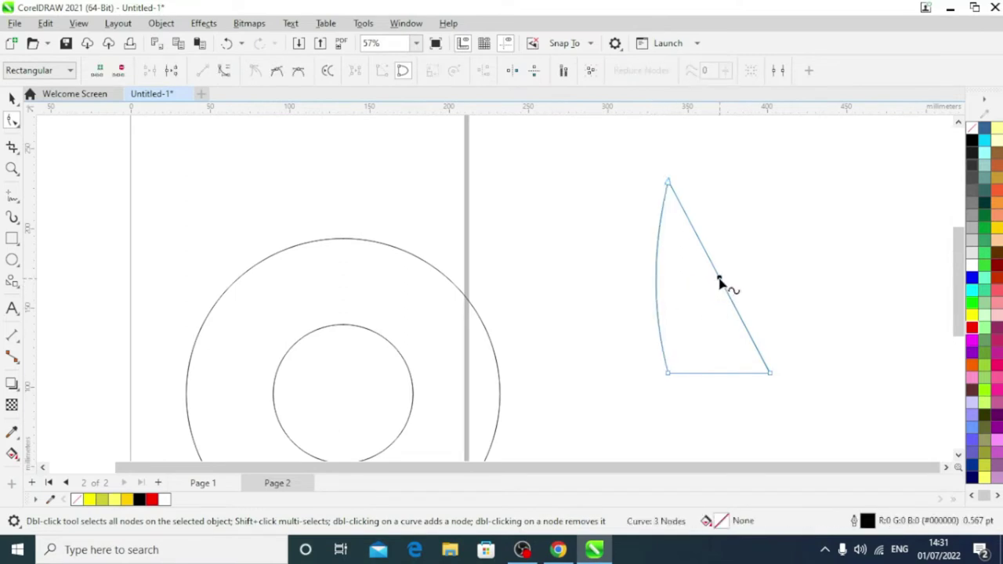
{"action": "left_click", "coordinate": [223, 71]}
{"action": "left_click_drag", "start_coordinate": [723, 290], "coordinate": [710, 291]}
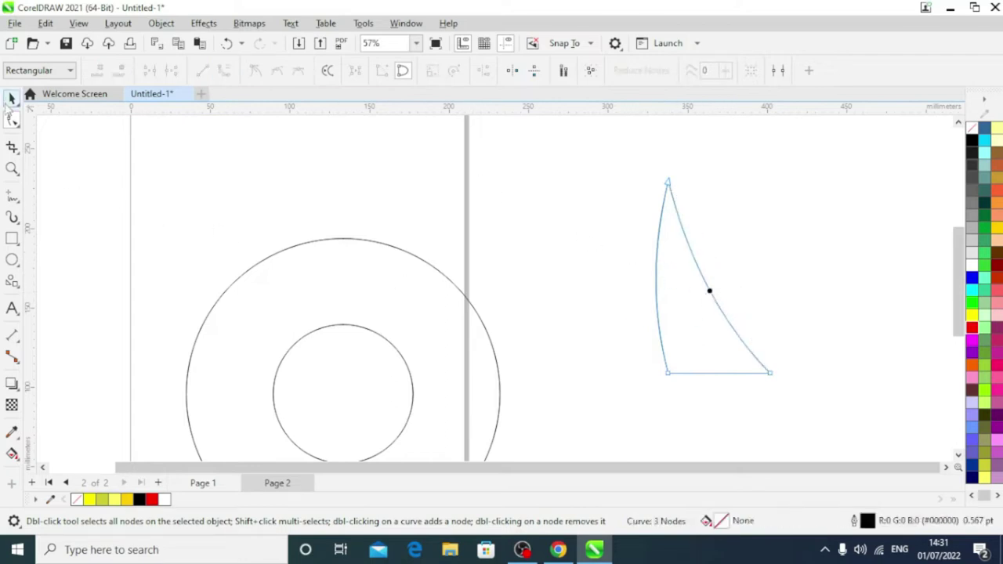
- Drag the curved blade over the circles
{"action": "left_click", "coordinate": [12, 97]}
{"action": "scroll", "coordinate": [436, 275], "scroll_direction": "down", "scroll_amount": 3}
{"action": "left_click_drag", "start_coordinate": [599, 299], "coordinate": [377, 310]}
- Rotate the spike about 37°, shrink it to about 90%, and snap it onto the inner circle
{"action": "left_click", "coordinate": [343, 286]}
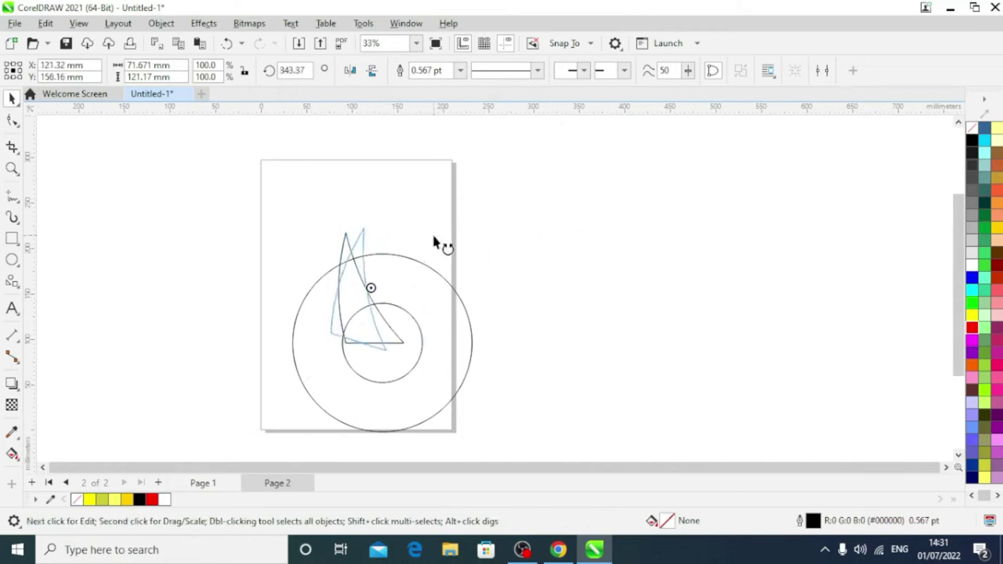
{"action": "left_click_drag", "start_coordinate": [412, 228], "coordinate": [468, 261]}
{"action": "left_click", "coordinate": [397, 245]}
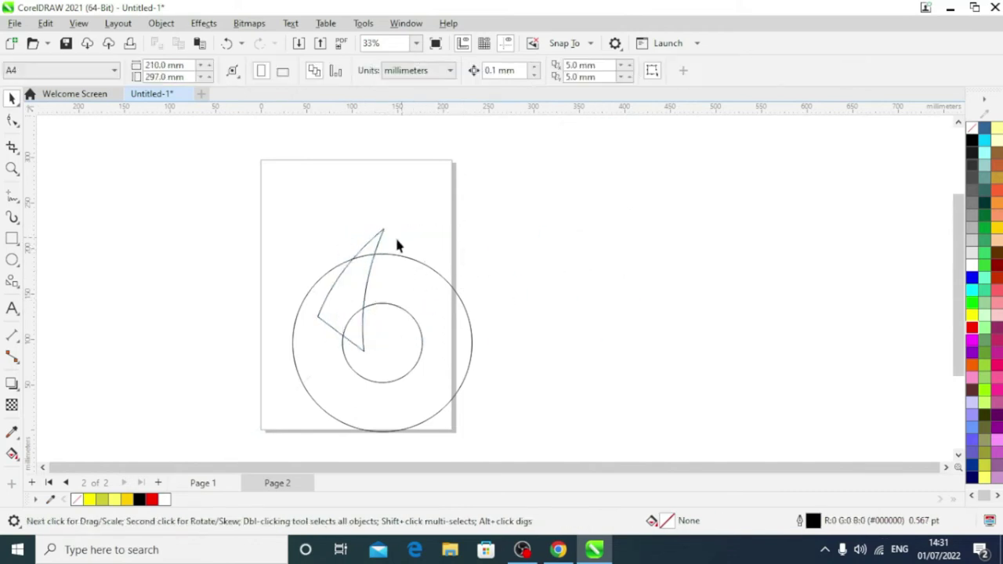
{"action": "left_click", "coordinate": [377, 249]}
{"action": "left_click_drag", "start_coordinate": [389, 224], "coordinate": [396, 243]}
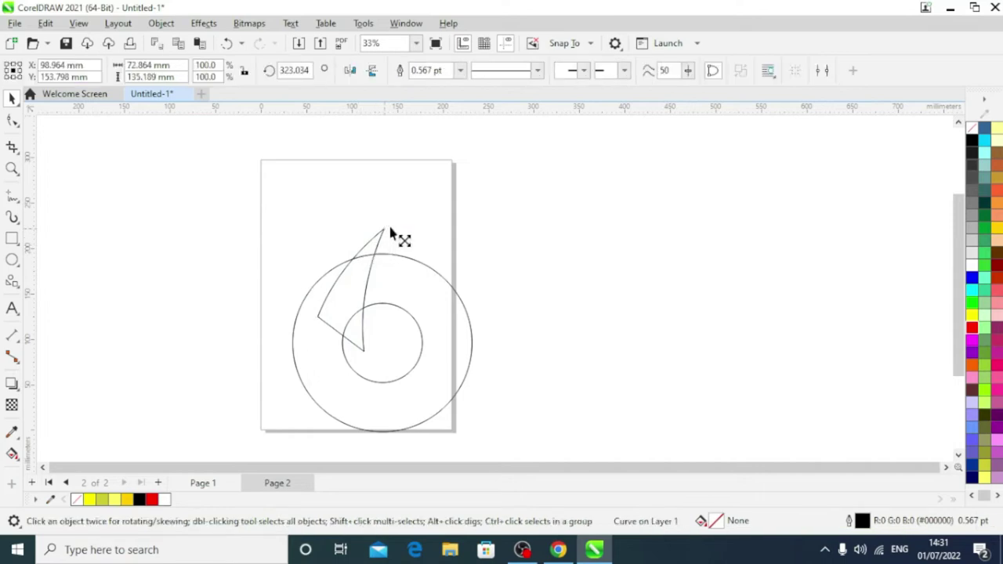
{"action": "scroll", "coordinate": [373, 382], "scroll_direction": "up", "scroll_amount": 2}
{"action": "left_click_drag", "start_coordinate": [317, 256], "coordinate": [354, 288]}
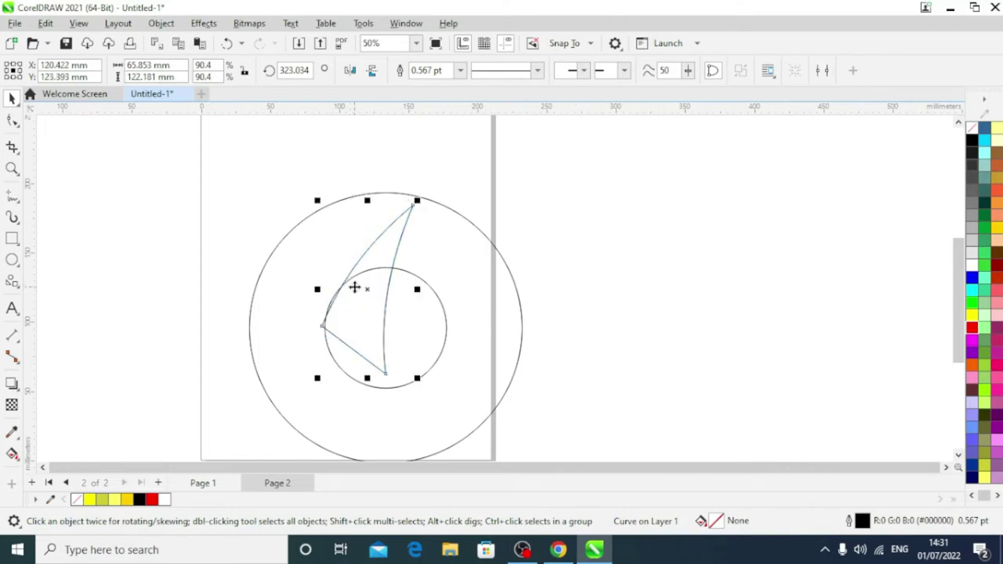
- Reshape the spike's lower-left and upper edges, then select it with the small inner circle
{"action": "key", "text": "F10"}
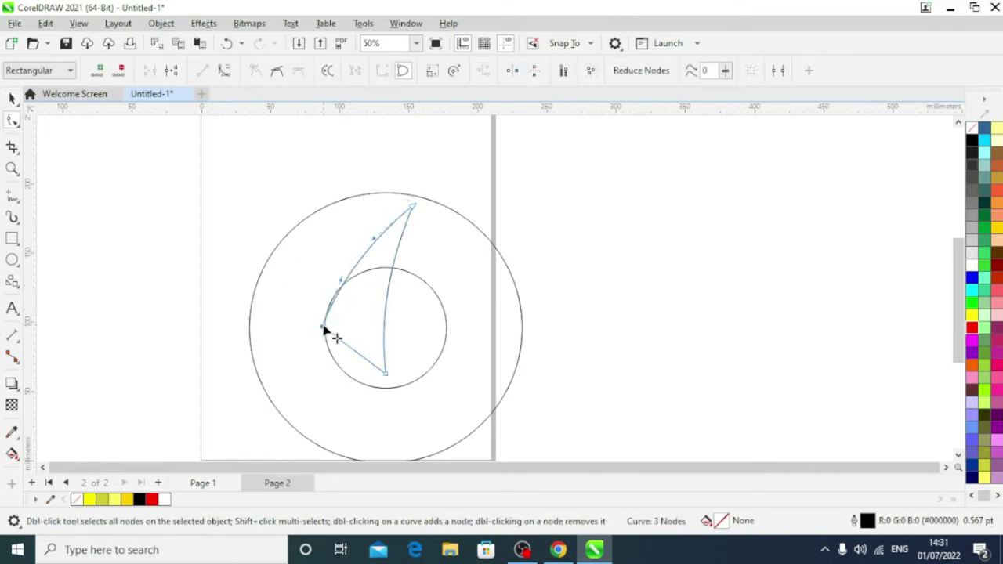
{"action": "left_click_drag", "start_coordinate": [339, 290], "coordinate": [323, 281]}
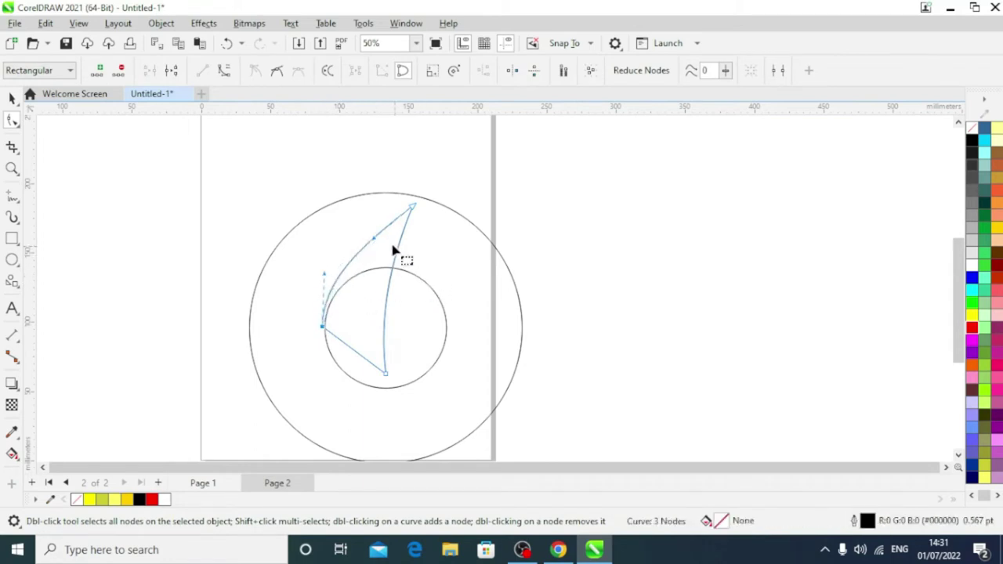
{"action": "left_click_drag", "start_coordinate": [373, 245], "coordinate": [376, 249]}
{"action": "left_click", "coordinate": [604, 259]}
{"action": "scroll", "coordinate": [344, 343], "scroll_direction": "up", "scroll_amount": 1}
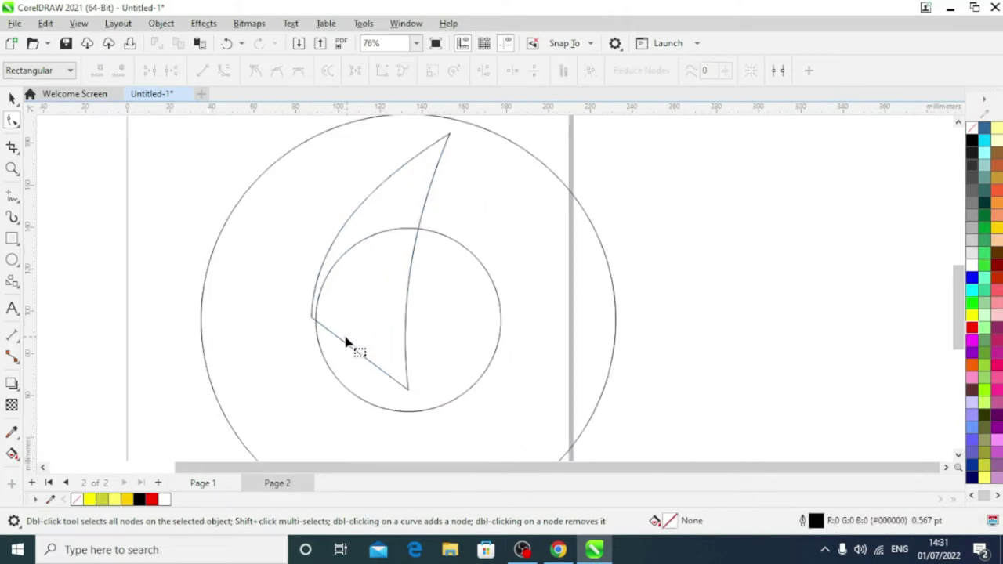
{"action": "key", "text": "space"}
{"action": "left_click", "coordinate": [342, 312]}
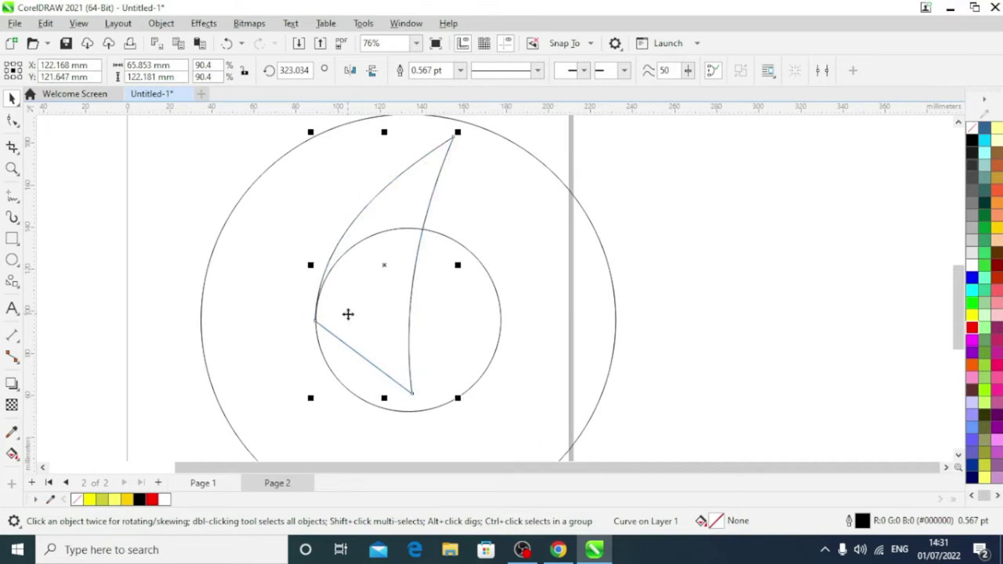
{"action": "scroll", "coordinate": [347, 314], "scroll_direction": "down", "scroll_amount": 1}
{"action": "left_click", "coordinate": [432, 333], "text": "shift"}
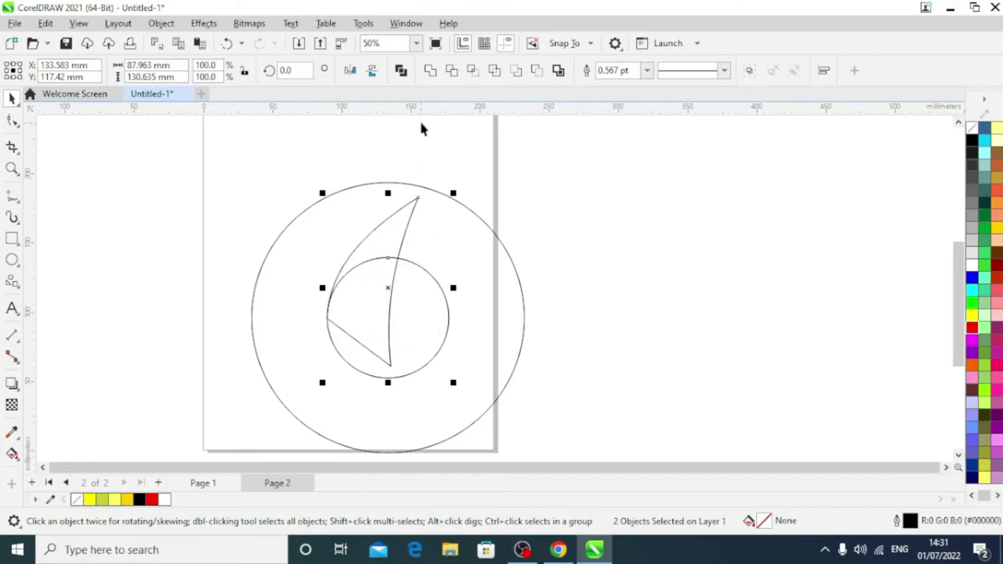
- Weld the spike and inner circle into one drop-shaped curve and select it for node editing
{"action": "left_click", "coordinate": [430, 72]}
{"action": "left_click", "coordinate": [627, 247]}
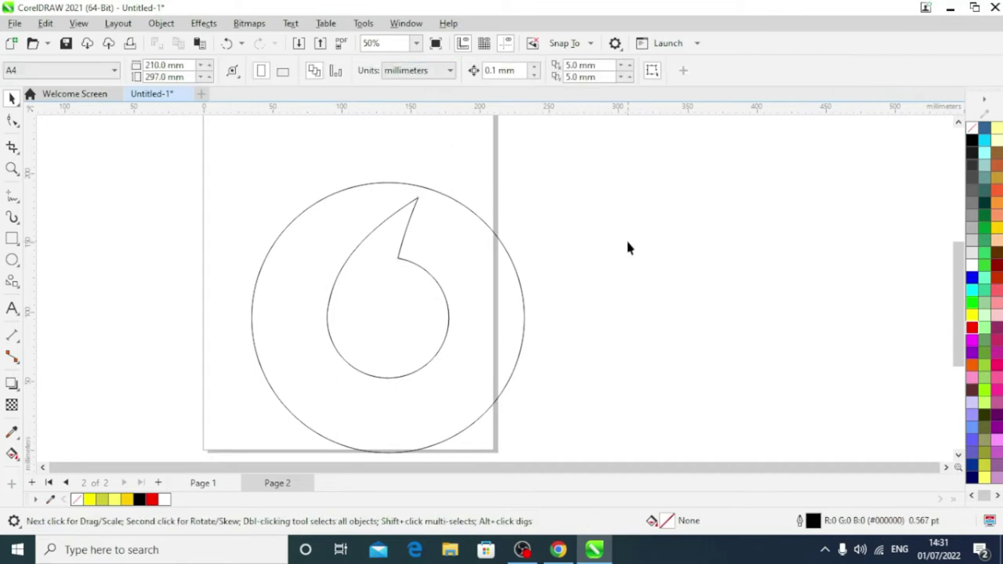
{"action": "key", "text": "F10"}
{"action": "left_click", "coordinate": [343, 319]}
{"action": "scroll", "coordinate": [329, 314], "scroll_direction": "up", "scroll_amount": 1}
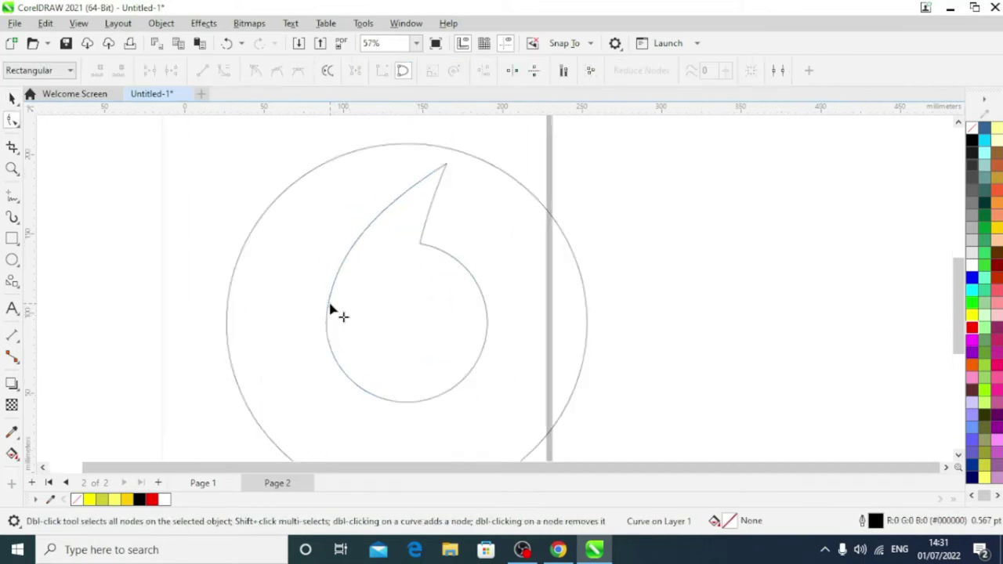
{"action": "scroll", "coordinate": [328, 329], "scroll_direction": "up", "scroll_amount": 3}
{"action": "scroll", "coordinate": [322, 345], "scroll_direction": "up", "scroll_amount": 1}
{"action": "scroll", "coordinate": [318, 345], "scroll_direction": "up", "scroll_amount": 3}
{"action": "scroll", "coordinate": [337, 317], "scroll_direction": "up", "scroll_amount": 2}
{"action": "scroll", "coordinate": [340, 314], "scroll_direction": "up", "scroll_amount": 2}
- Delete the extra nodes on the left outline and smooth the kinked node, leaving five nodes
{"action": "left_click", "coordinate": [339, 305]}
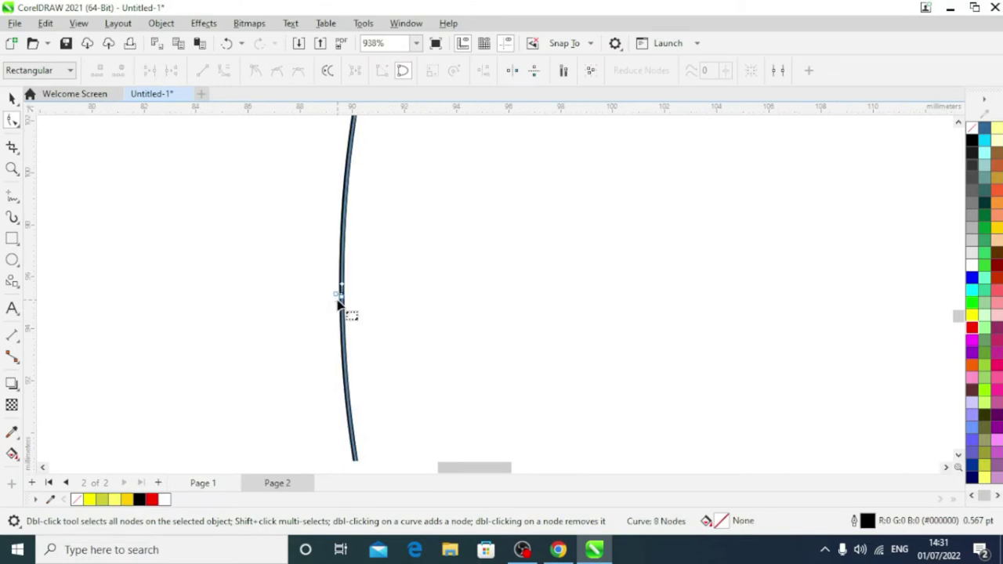
{"action": "left_click", "coordinate": [339, 297]}
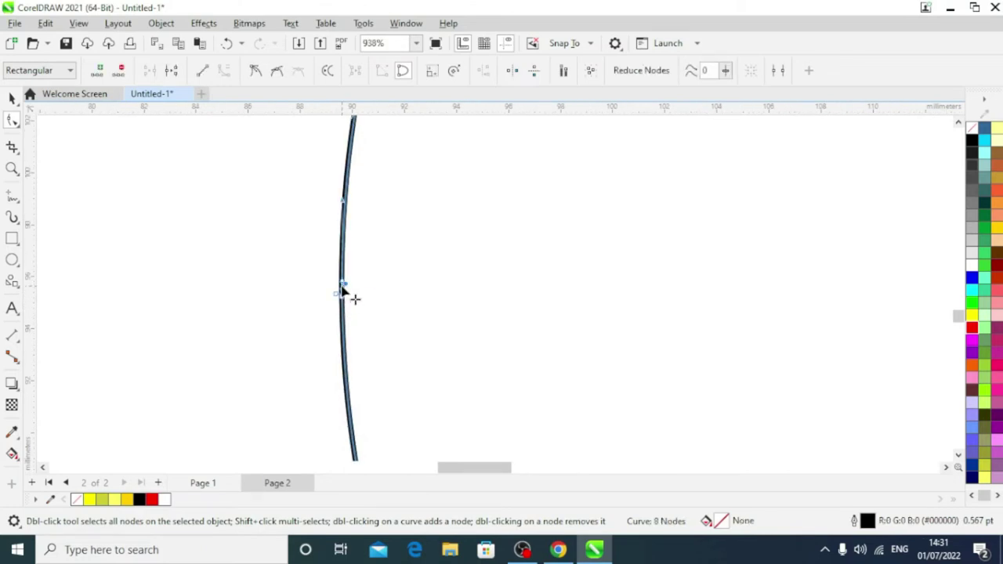
{"action": "key", "text": "Delete"}
{"action": "left_click", "coordinate": [339, 296]}
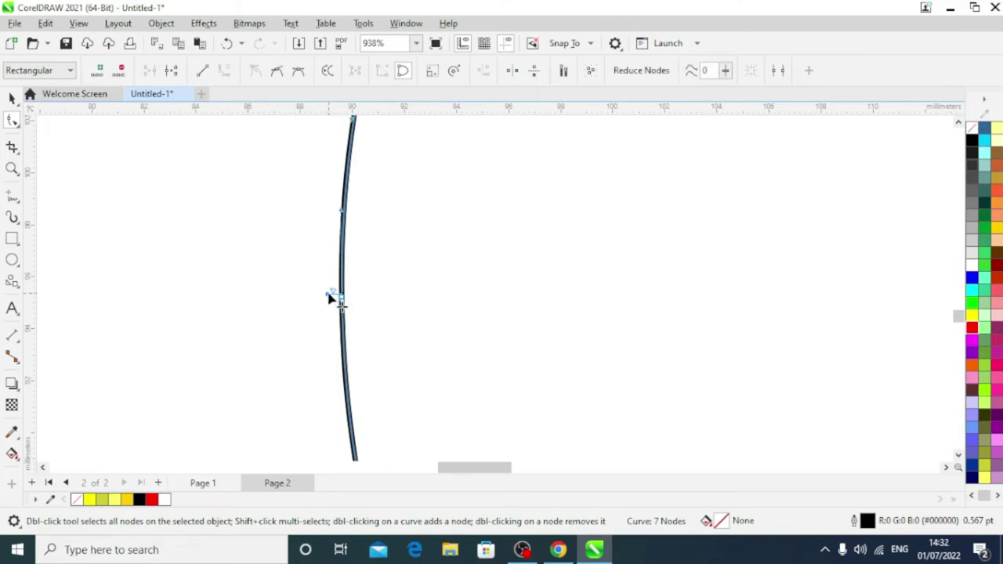
{"action": "key", "text": "Delete"}
{"action": "double_click", "coordinate": [343, 299]}
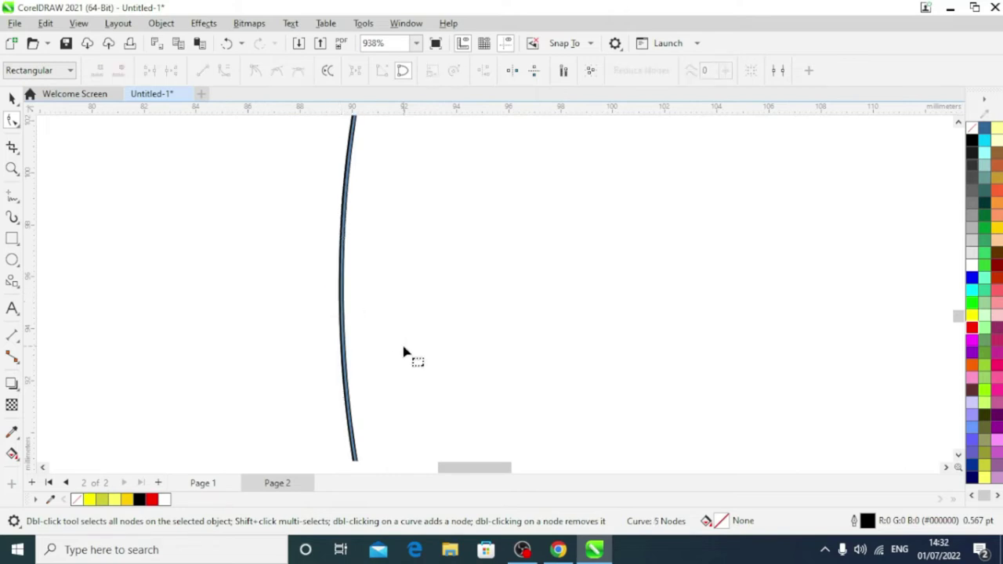
{"action": "scroll", "coordinate": [403, 353], "scroll_direction": "down", "scroll_amount": 3}
{"action": "scroll", "coordinate": [395, 295], "scroll_direction": "down", "scroll_amount": 2}
{"action": "scroll", "coordinate": [396, 295], "scroll_direction": "down", "scroll_amount": 1}
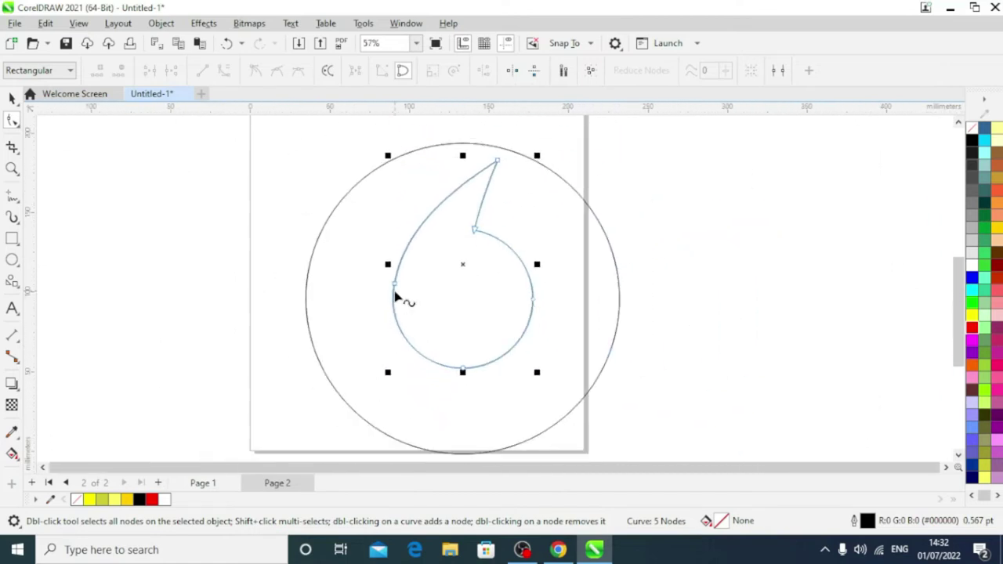
{"action": "scroll", "coordinate": [351, 327], "scroll_direction": "down", "scroll_amount": 1}
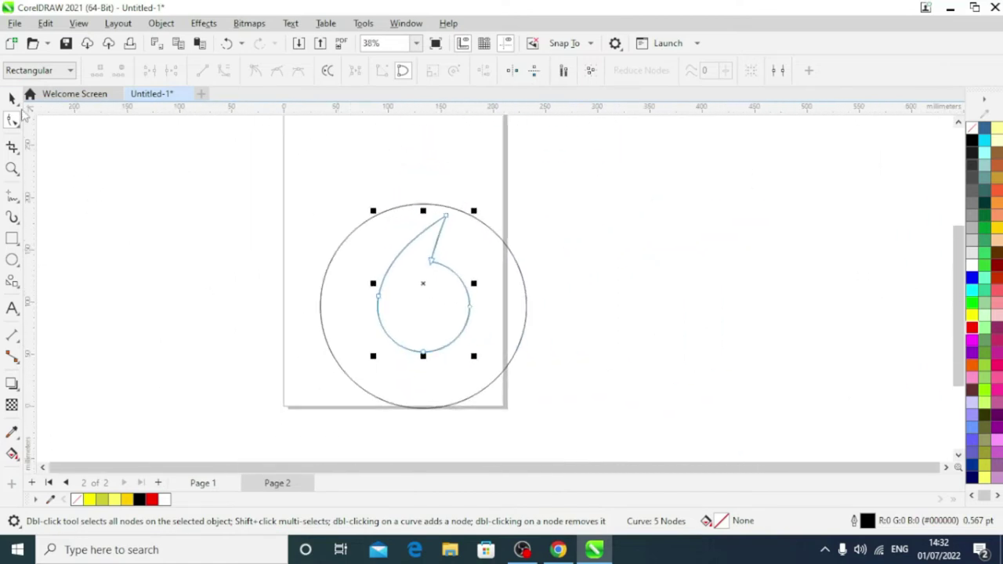
- Fill the large outer circle with red
{"action": "left_click", "coordinate": [12, 97]}
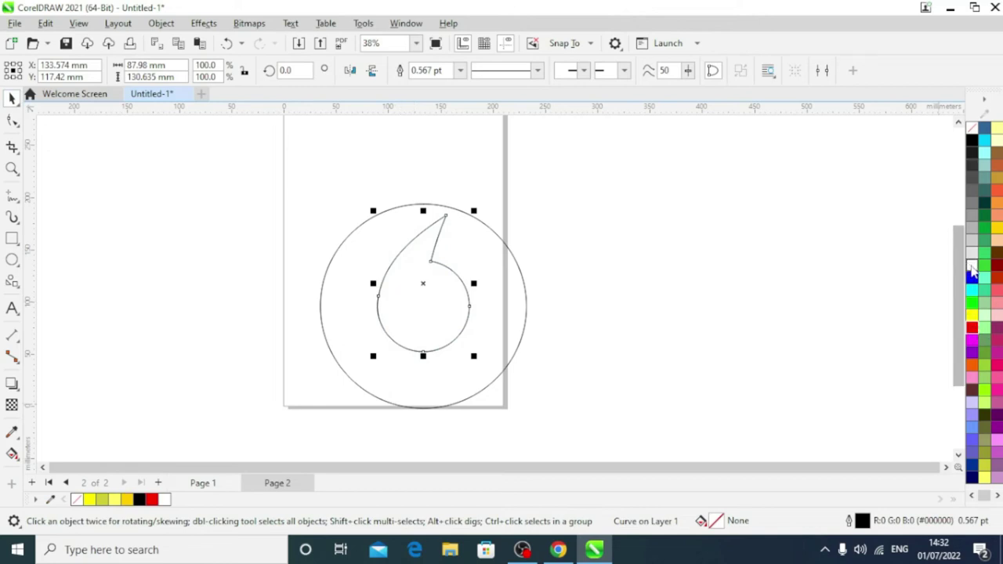
{"action": "left_click", "coordinate": [525, 325]}
{"action": "left_click", "coordinate": [972, 329]}
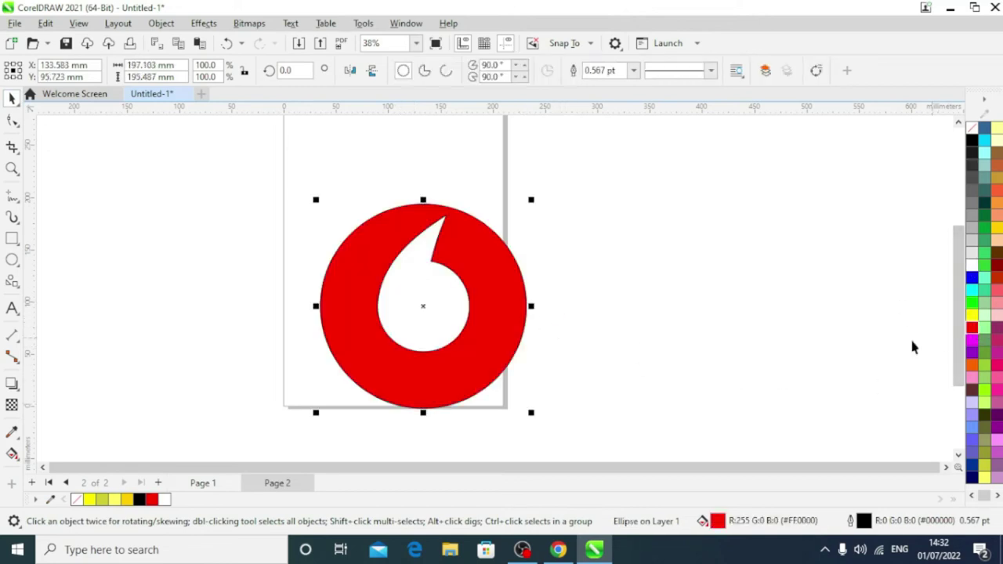
{"action": "left_click", "coordinate": [911, 345]}
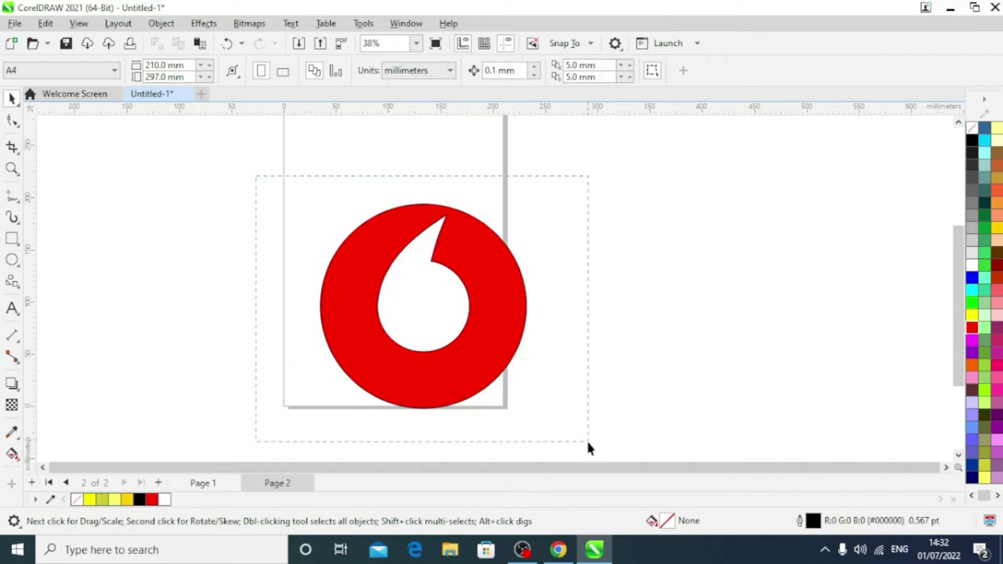
{"action": "left_click_drag", "start_coordinate": [588, 448], "coordinate": [588, 448]}
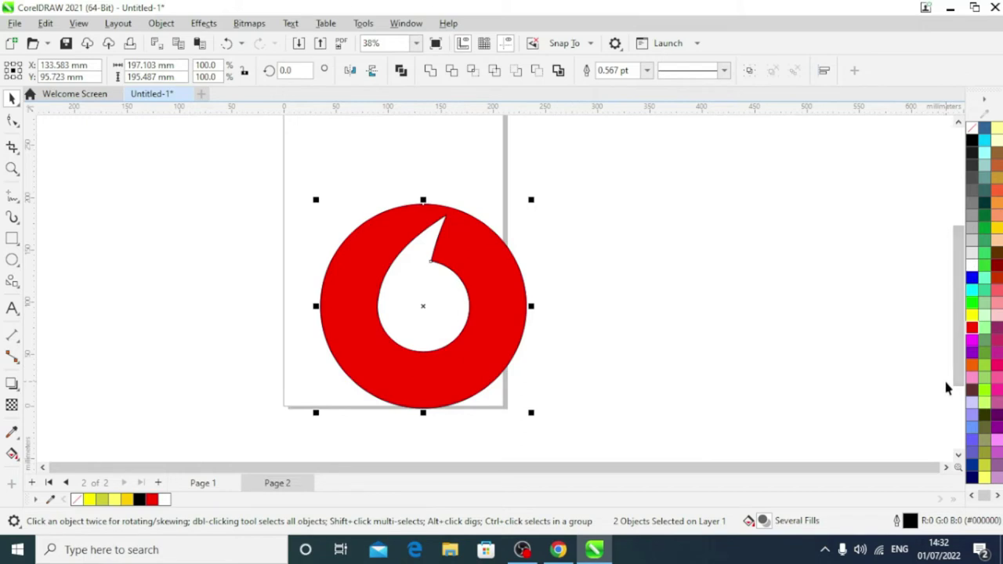
{"action": "left_click", "coordinate": [784, 327]}
- Give the cutout a white outline and the circle a red outline, then group both shapes
{"action": "left_click", "coordinate": [431, 303]}
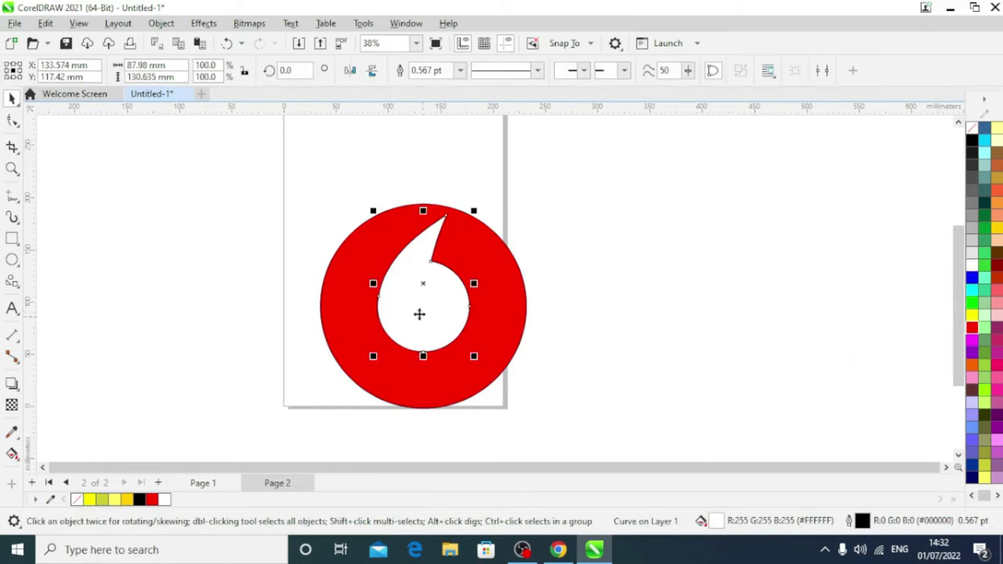
{"action": "right_click", "coordinate": [972, 267]}
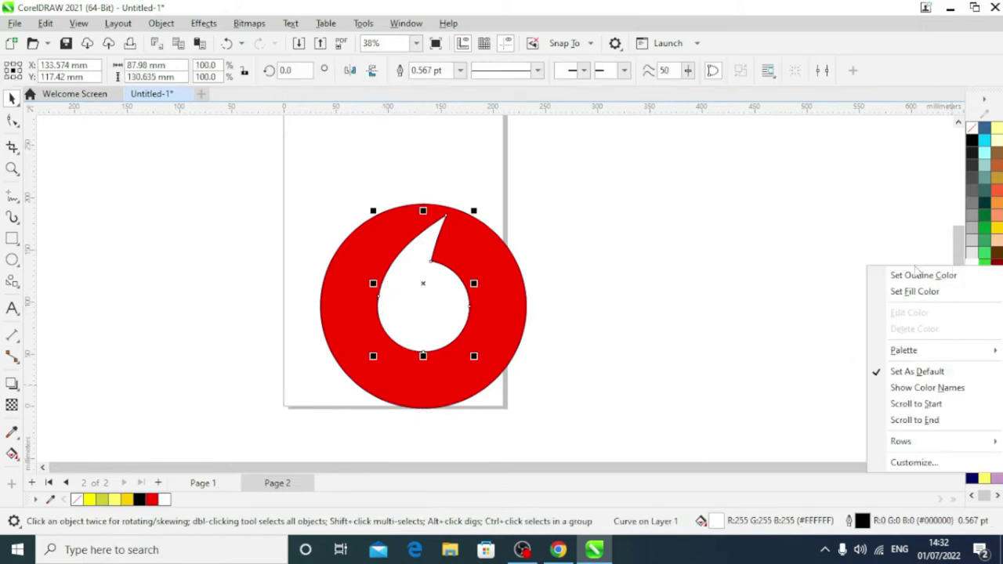
{"action": "left_click", "coordinate": [500, 308]}
{"action": "right_click", "coordinate": [971, 329]}
{"action": "left_click", "coordinate": [921, 333]}
{"action": "left_click", "coordinate": [724, 344]}
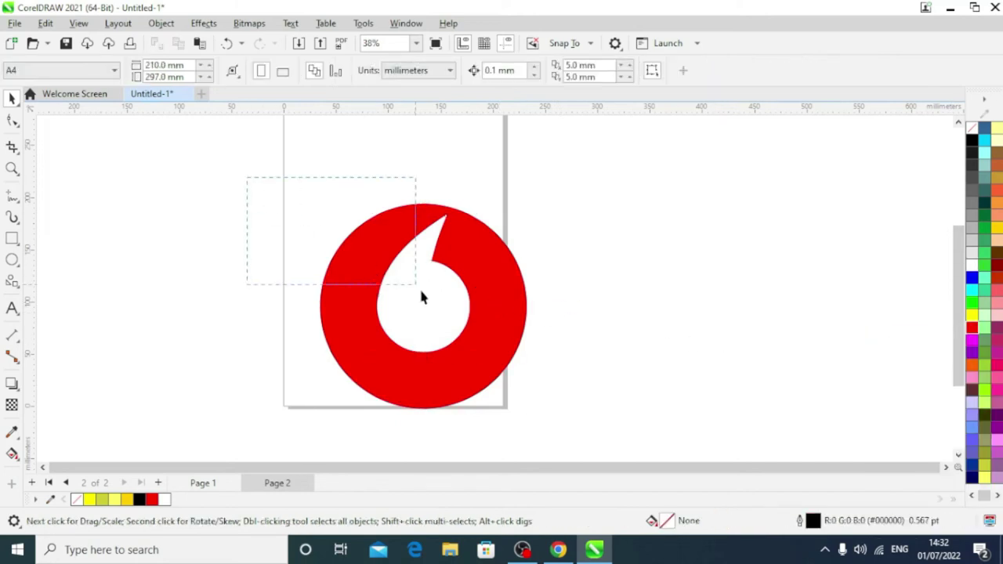
{"action": "left_click_drag", "start_coordinate": [417, 285], "coordinate": [593, 427]}
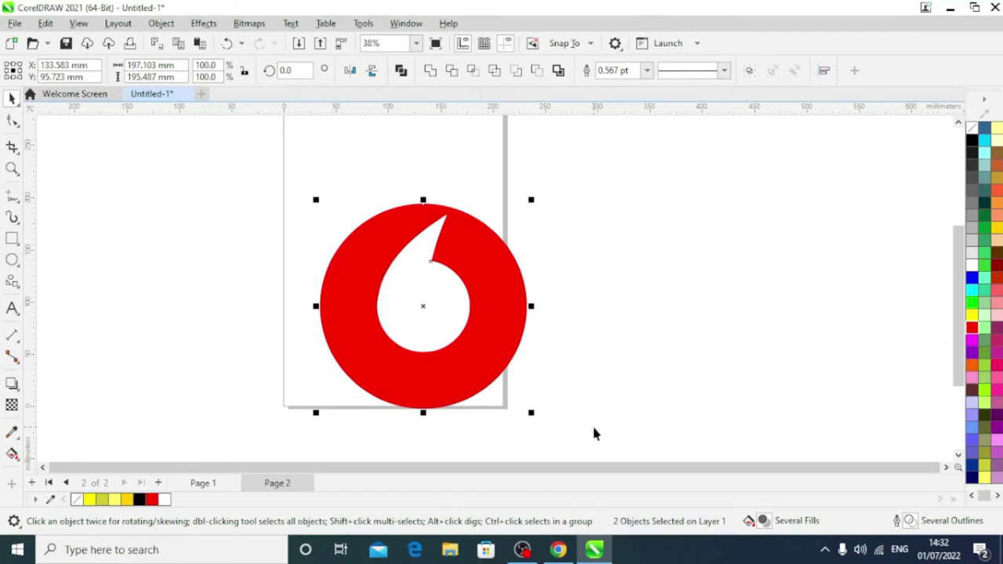
{"action": "key", "text": "ctrl+g"}
{"action": "left_click_drag", "start_coordinate": [445, 325], "coordinate": [701, 281]}
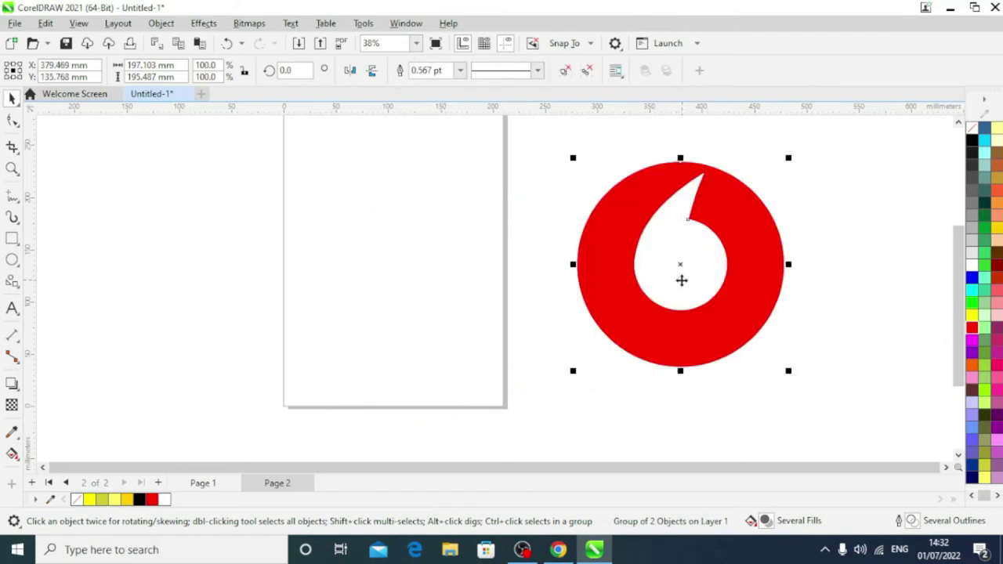
- Ungroup the logo and bend the cutout's upper-left edge outward from its left node
{"action": "key", "text": "ctrl+u"}
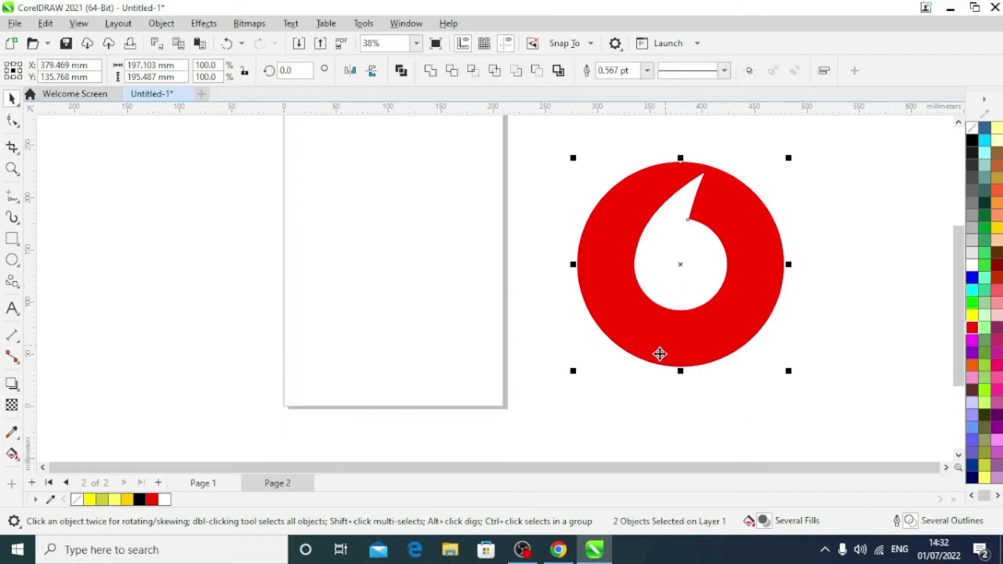
{"action": "key", "text": "Escape"}
{"action": "key", "text": "F10"}
{"action": "left_click", "coordinate": [657, 265]}
{"action": "scroll", "coordinate": [657, 265], "scroll_direction": "up", "scroll_amount": 1}
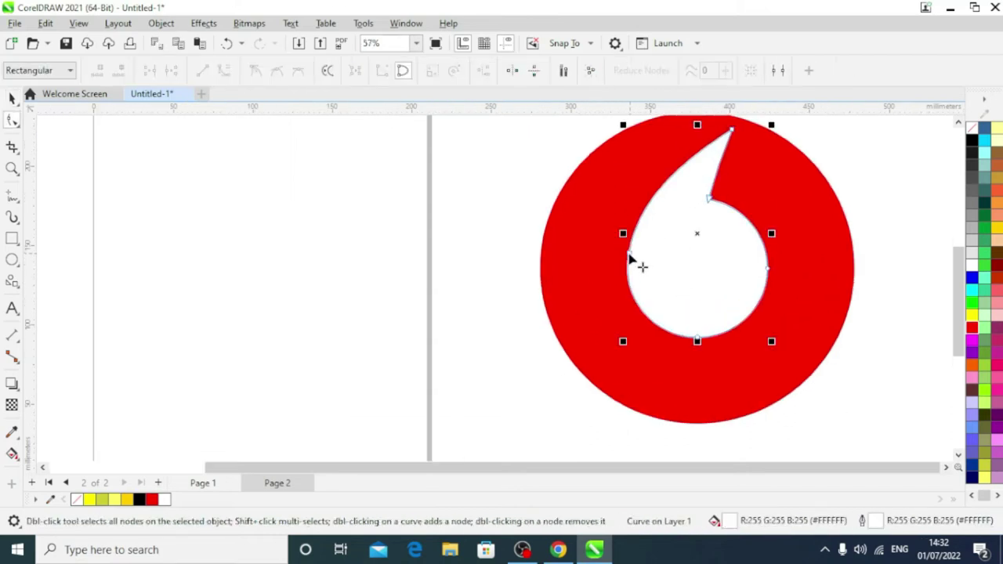
{"action": "left_click", "coordinate": [629, 253]}
{"action": "left_click_drag", "start_coordinate": [637, 201], "coordinate": [630, 203]}
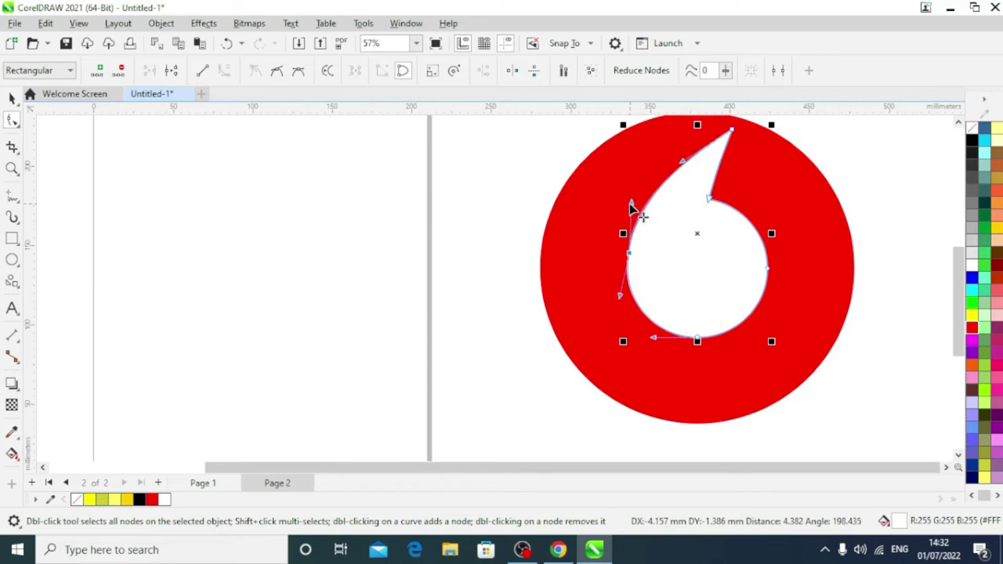
{"action": "left_click", "coordinate": [436, 237]}
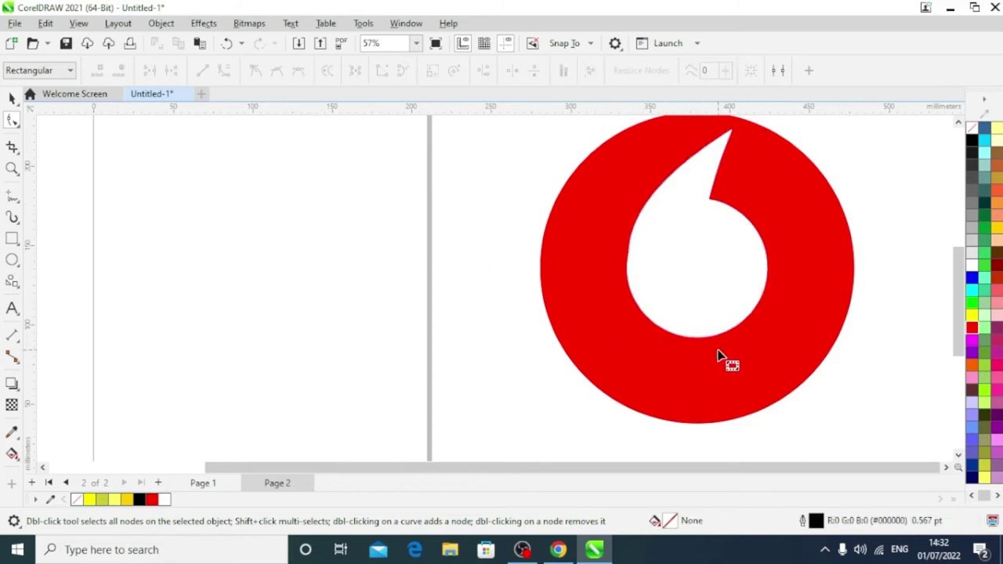
{"action": "scroll", "coordinate": [705, 345], "scroll_direction": "down", "scroll_amount": 1}
{"action": "scroll", "coordinate": [674, 297], "scroll_direction": "up", "scroll_amount": 3}
- Refine the upper and lower curves of the cutout's left edge, then select both logo shapes
{"action": "left_click", "coordinate": [637, 284]}
{"action": "scroll", "coordinate": [636, 282], "scroll_direction": "up", "scroll_amount": 1}
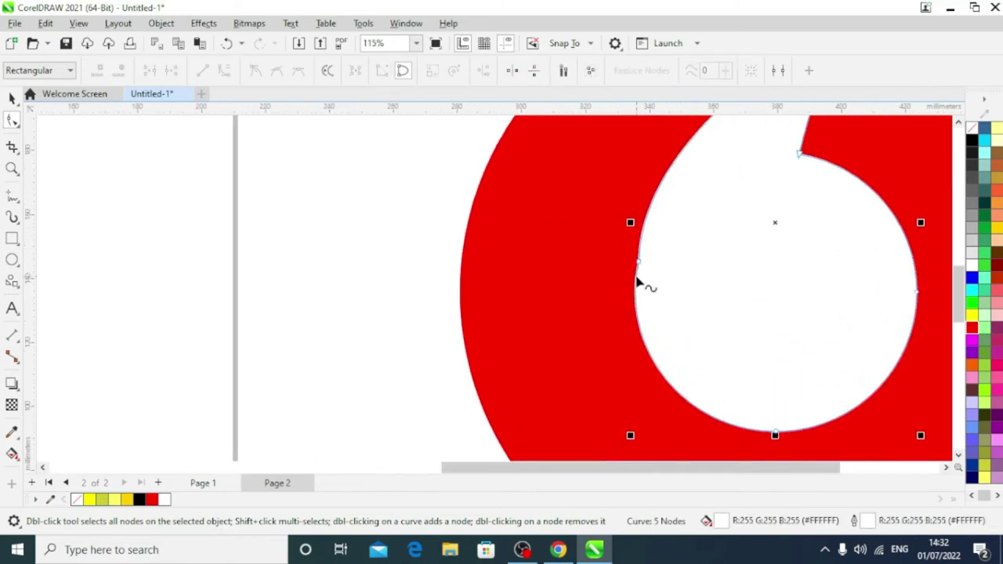
{"action": "left_click", "coordinate": [639, 263]}
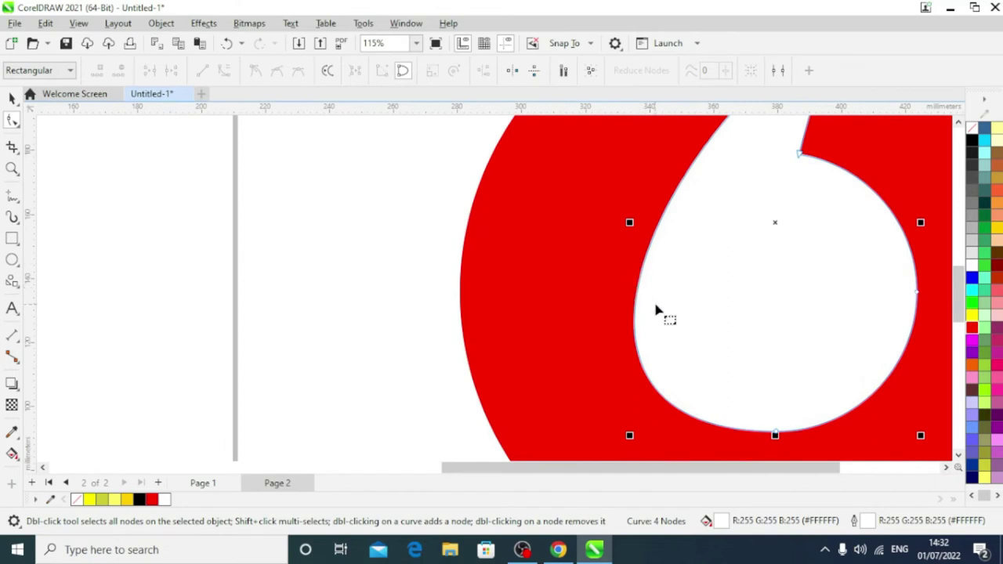
{"action": "left_click_drag", "start_coordinate": [641, 161], "coordinate": [646, 162]}
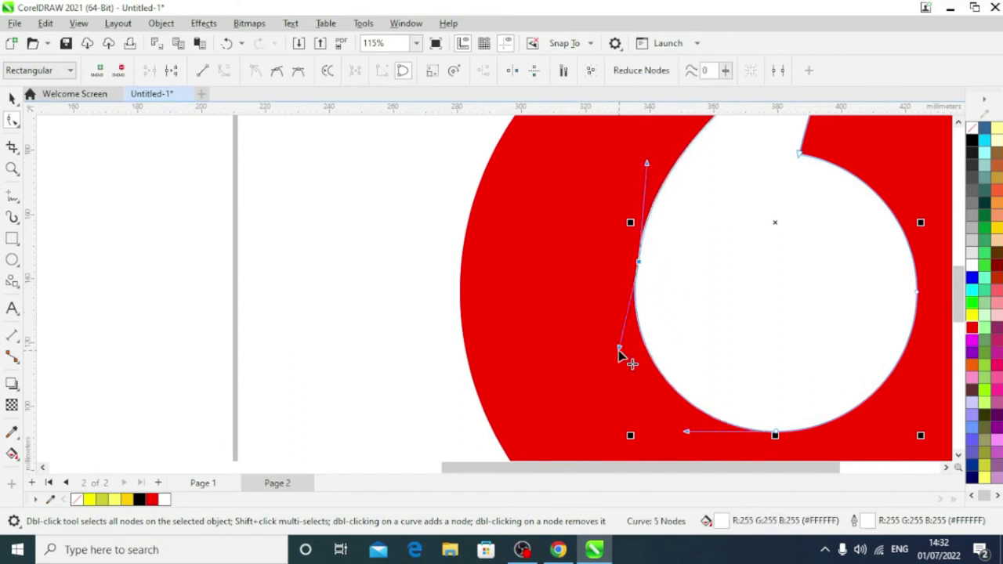
{"action": "left_click_drag", "start_coordinate": [619, 349], "coordinate": [628, 351]}
{"action": "scroll", "coordinate": [638, 383], "scroll_direction": "down", "scroll_amount": 1}
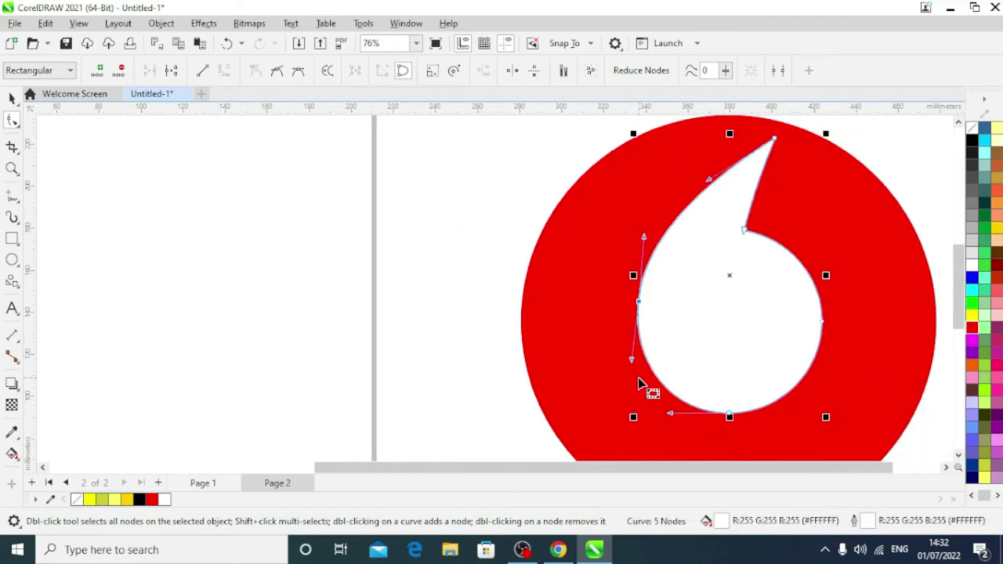
{"action": "key", "text": "space"}
{"action": "scroll", "coordinate": [533, 337], "scroll_direction": "down", "scroll_amount": 1}
{"action": "scroll", "coordinate": [533, 337], "scroll_direction": "down", "scroll_amount": 1}
{"action": "scroll", "coordinate": [524, 340], "scroll_direction": "down", "scroll_amount": 1}
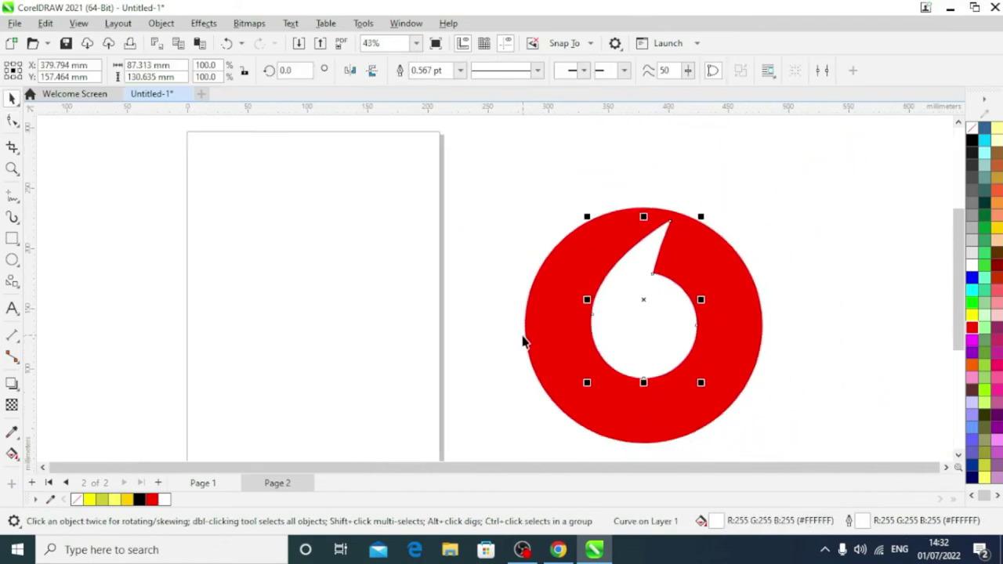
{"action": "left_click", "coordinate": [164, 214]}
{"action": "left_click_drag", "start_coordinate": [464, 189], "coordinate": [807, 465]}
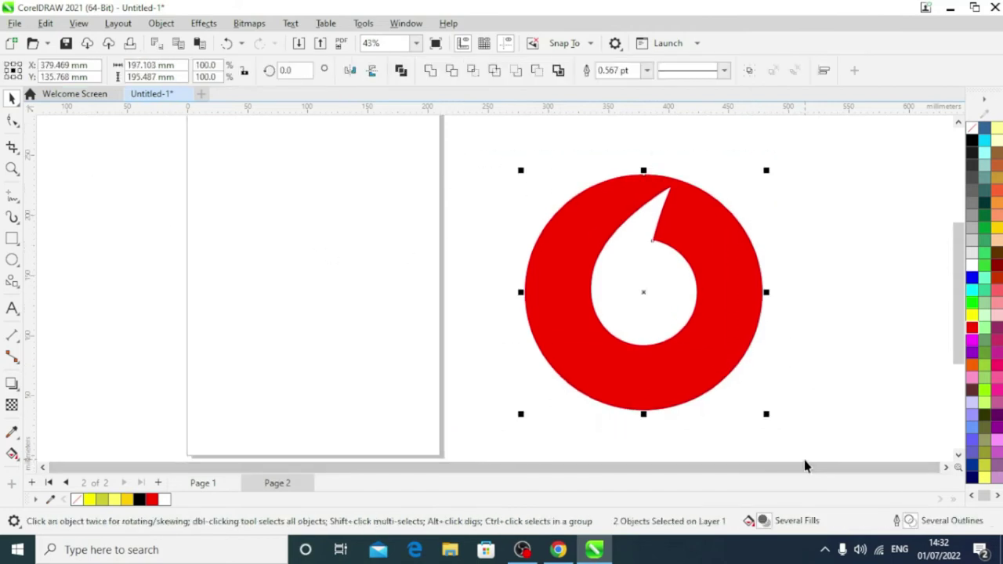
- Group the two logo shapes and edit a text object on the page
{"action": "key", "text": "ctrl+g"}
{"action": "left_click", "coordinate": [14, 311]}
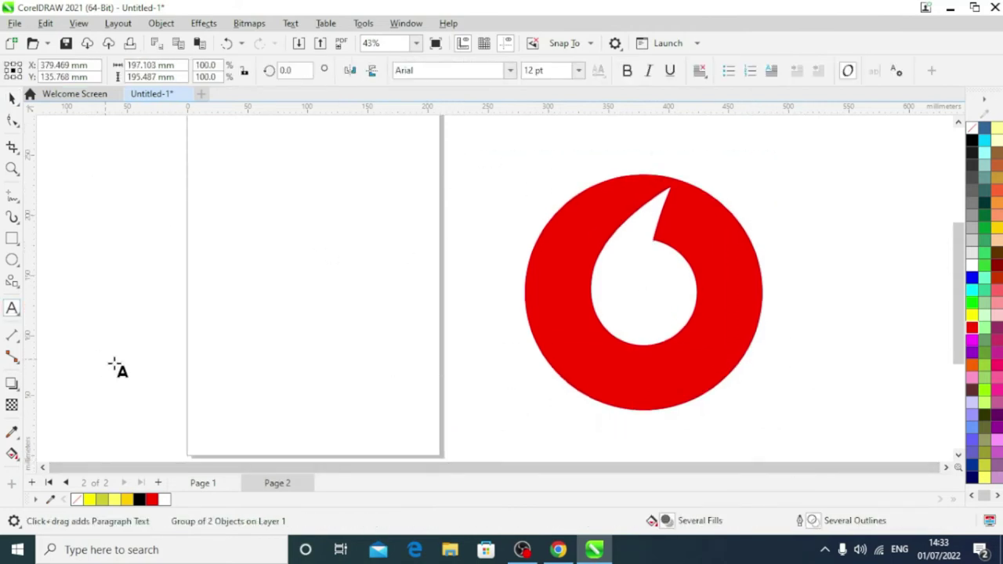
{"action": "left_click", "coordinate": [254, 345]}
{"action": "type", "text": "V"}
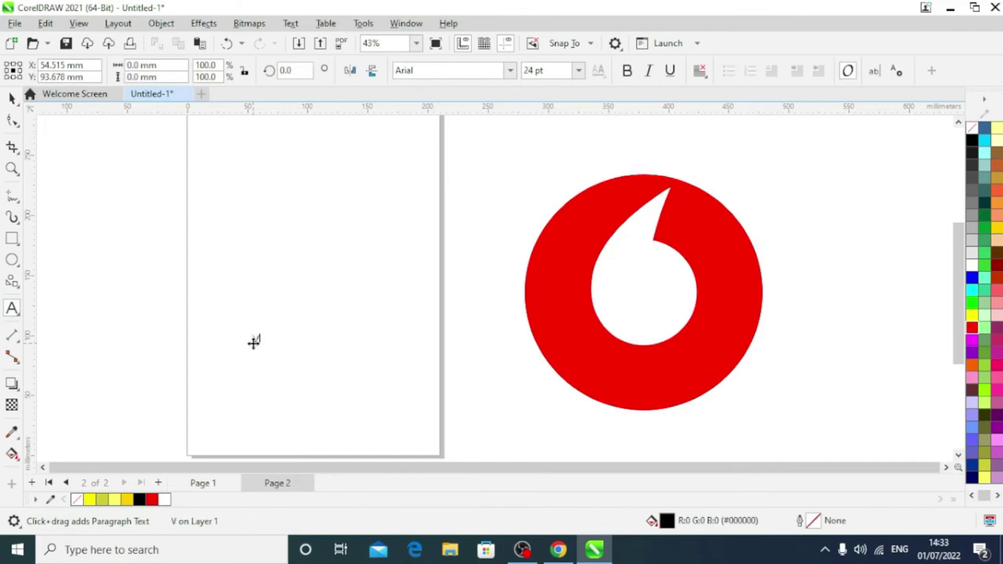
{"action": "key", "text": "BackSpace"}
{"action": "key", "text": "BackSpace"}
{"action": "key", "text": "BackSpace"}
{"action": "key", "text": "BackSpace"}
{"action": "type", "text": "vodafone"}
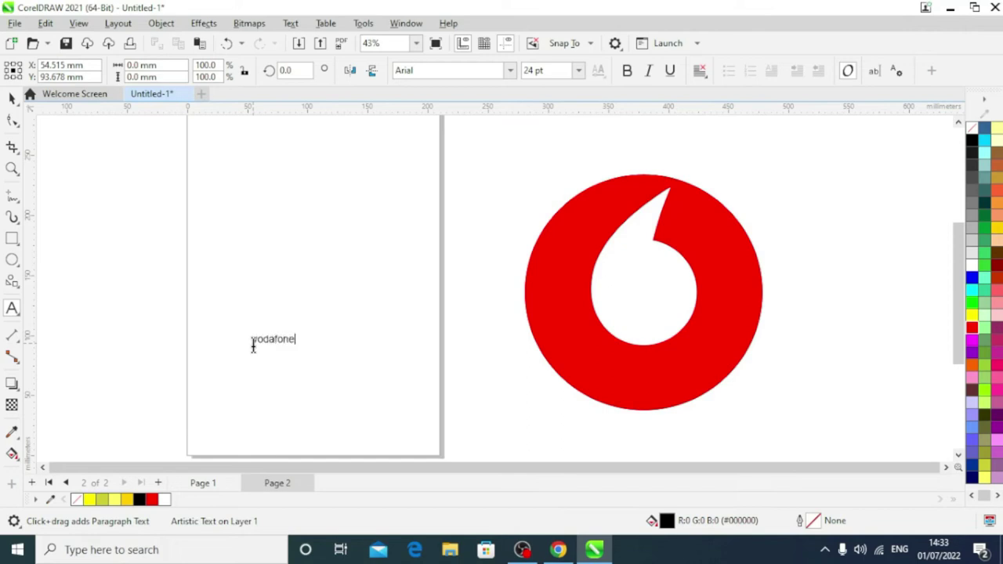
{"action": "left_click", "coordinate": [12, 98]}
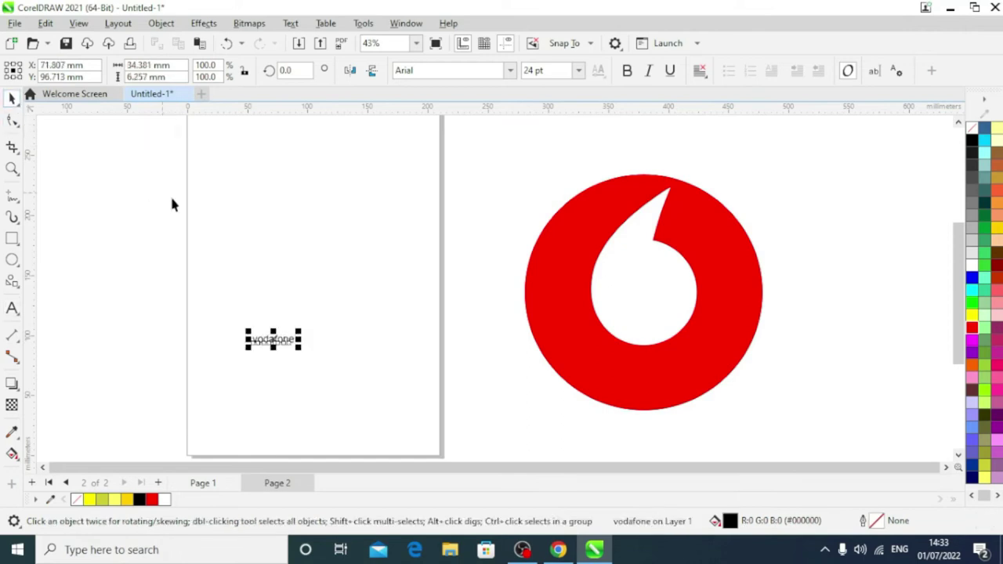
- Enlarge the vodafone text to about 152 pt in Arial Black and place it under the logo
{"action": "left_click_drag", "start_coordinate": [297, 347], "coordinate": [520, 385]}
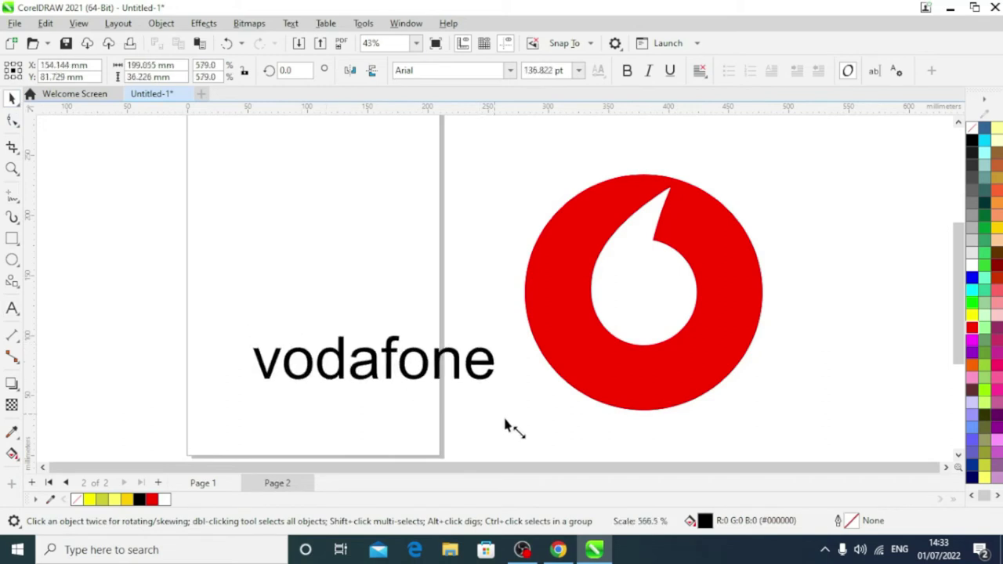
{"action": "left_click", "coordinate": [510, 70]}
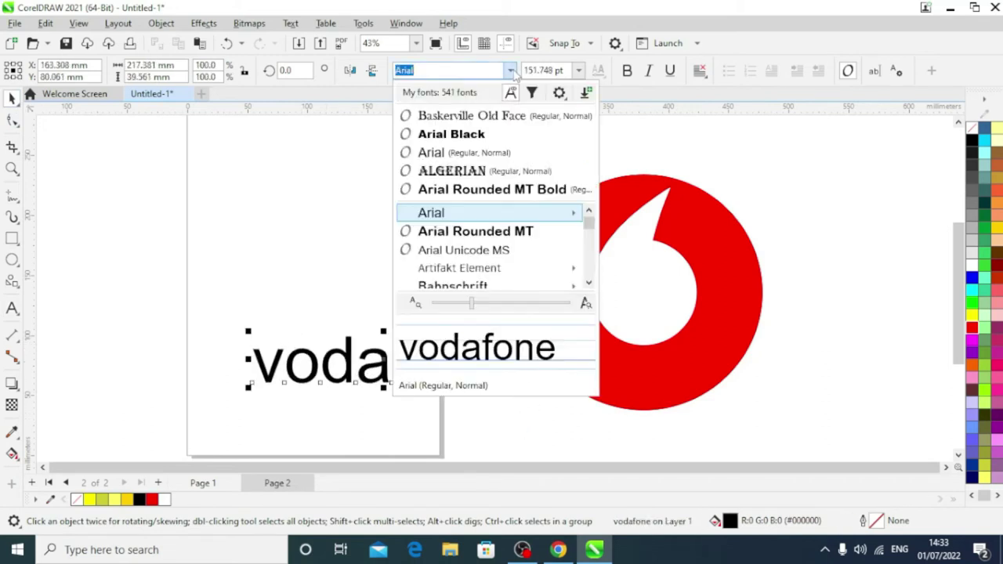
{"action": "left_click", "coordinate": [459, 130]}
{"action": "scroll", "coordinate": [542, 276], "scroll_direction": "down", "scroll_amount": 2}
{"action": "left_click_drag", "start_coordinate": [473, 337], "coordinate": [637, 392]}
{"action": "left_click_drag", "start_coordinate": [424, 180], "coordinate": [638, 319]}
- Center the vodafone text horizontally under the logo
{"action": "left_click_drag", "start_coordinate": [805, 445], "coordinate": [808, 444]}
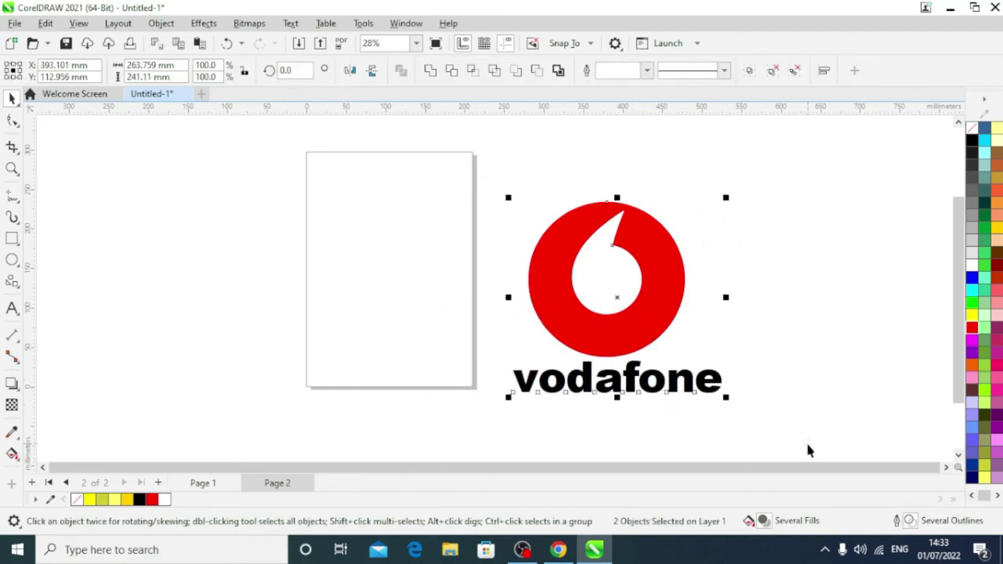
{"action": "key", "text": "c"}
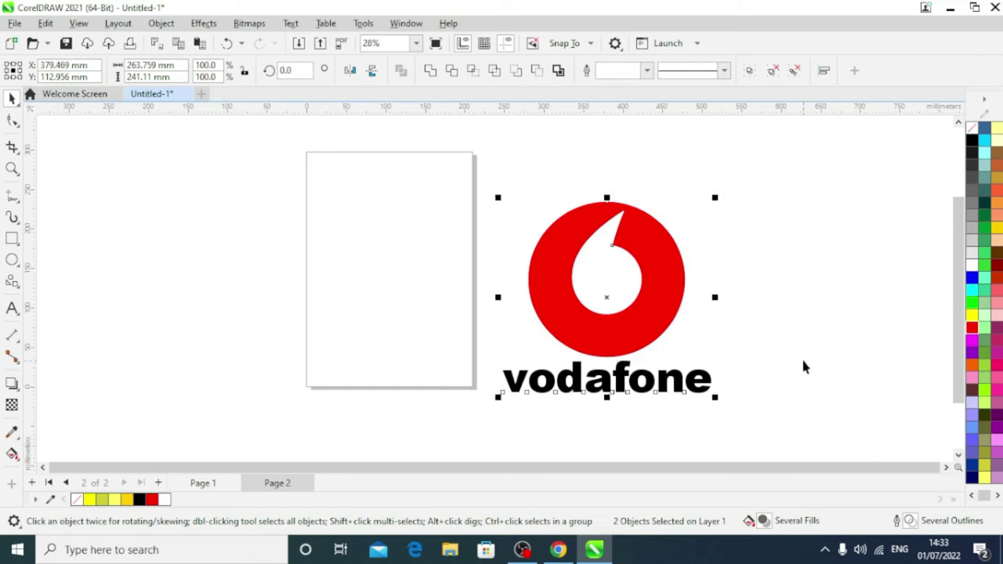
{"action": "left_click", "coordinate": [804, 367]}
- Place a shrunken copy of the red logo, about 32 mm wide, over the 'o' of vodafone
{"action": "left_click", "coordinate": [637, 318]}
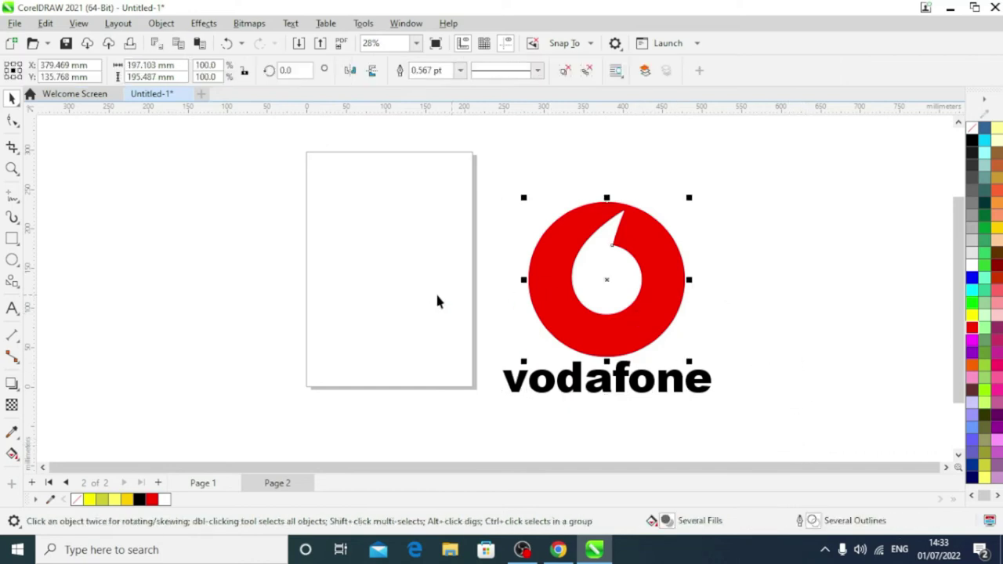
{"action": "left_click_drag", "start_coordinate": [539, 279], "coordinate": [393, 304]}
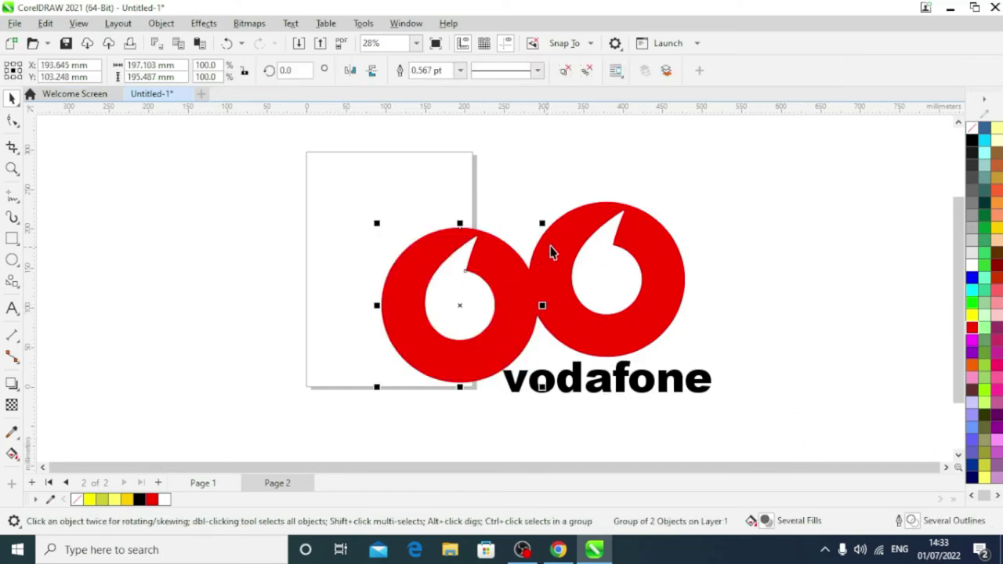
{"action": "mouse_move", "coordinate": [542, 225]}
{"action": "left_mouse_down"}
{"action": "mouse_move", "coordinate": [415, 362]}
{"action": "mouse_move", "coordinate": [541, 392]}
{"action": "left_mouse_up"}
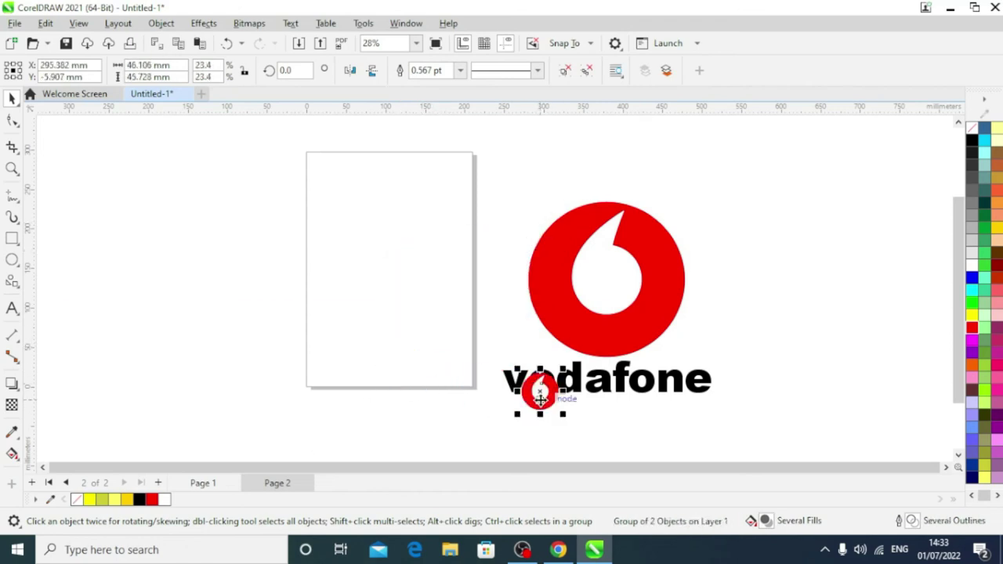
{"action": "scroll", "coordinate": [540, 396], "scroll_direction": "up", "scroll_amount": 3}
{"action": "scroll", "coordinate": [541, 396], "scroll_direction": "up", "scroll_amount": 2}
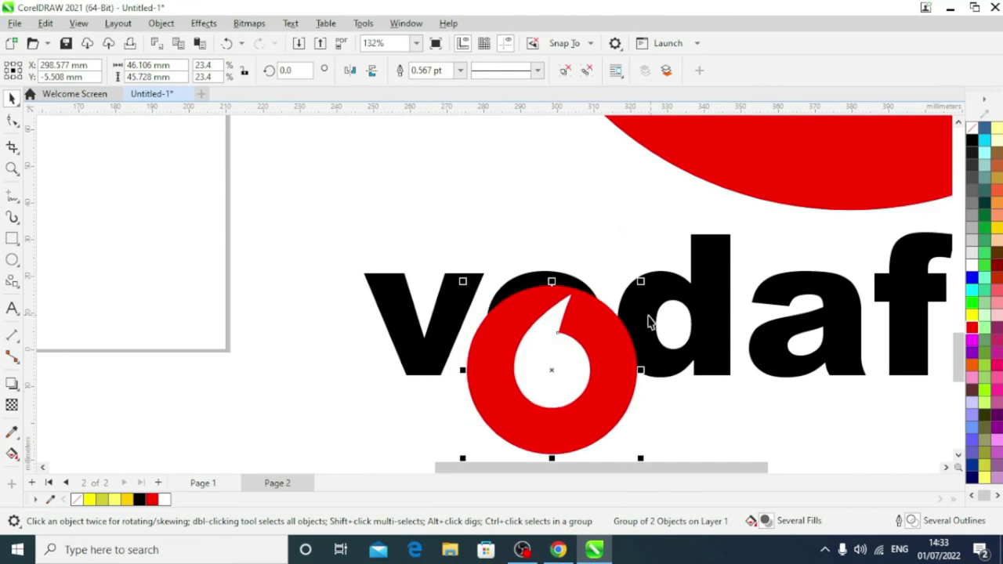
{"action": "left_click_drag", "start_coordinate": [641, 281], "coordinate": [584, 333]}
{"action": "left_click_drag", "start_coordinate": [520, 418], "coordinate": [542, 343]}
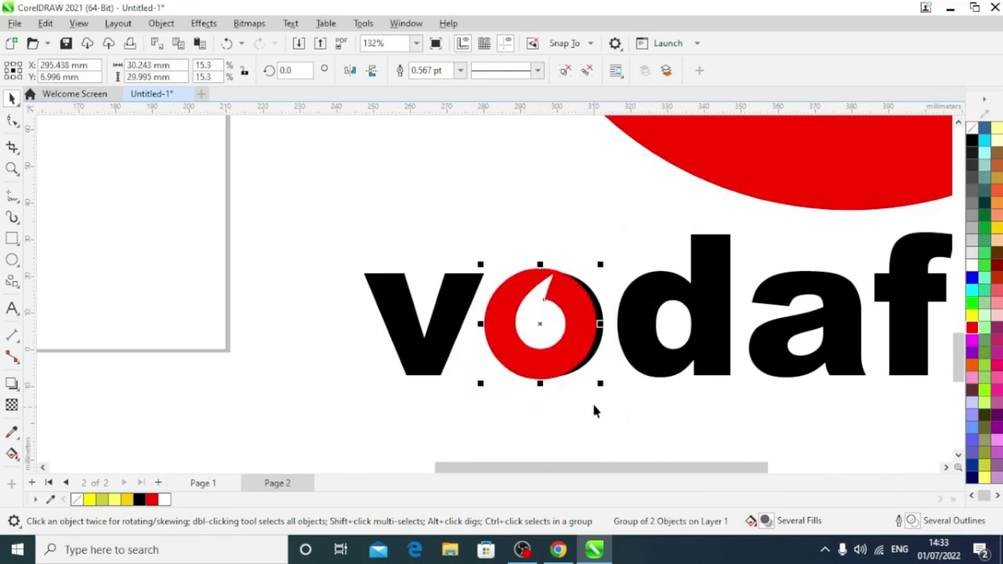
{"action": "left_click_drag", "start_coordinate": [600, 391], "coordinate": [617, 401]}
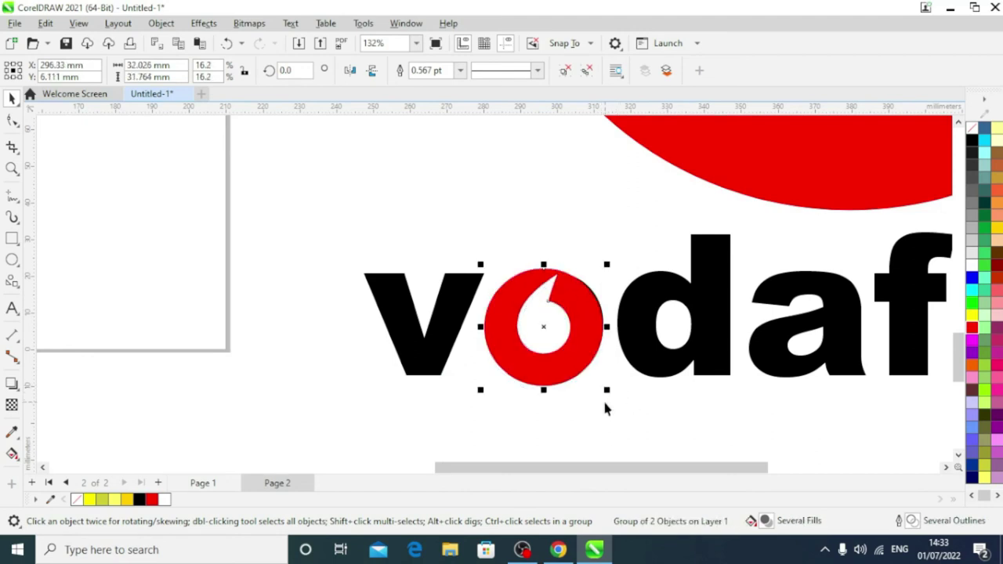
{"action": "left_click_drag", "start_coordinate": [577, 352], "coordinate": [584, 351]}
{"action": "scroll", "coordinate": [605, 403], "scroll_direction": "down", "scroll_amount": 2}
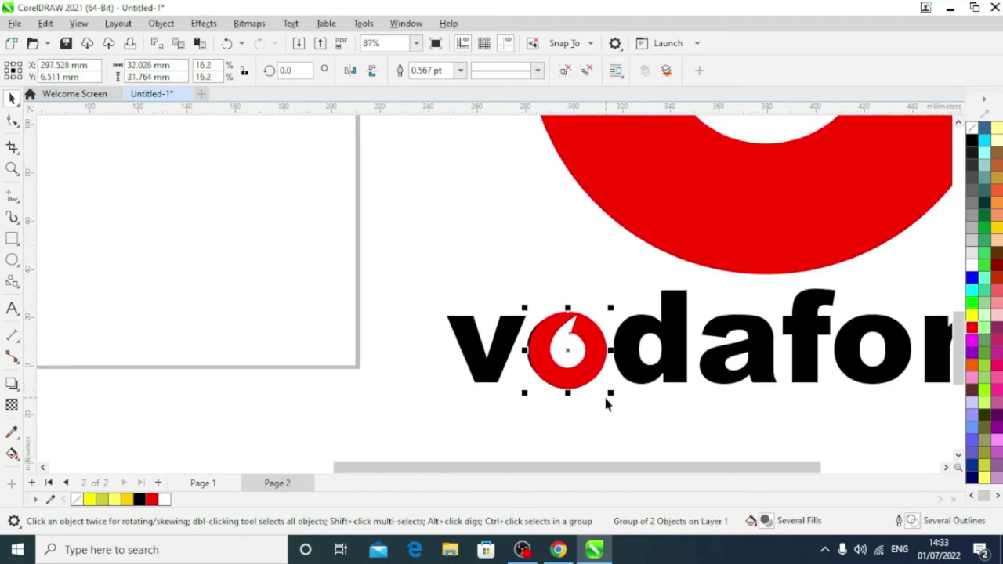
- Check that vodafone's letters, such as d and a, now select individually
{"action": "left_click", "coordinate": [499, 372]}
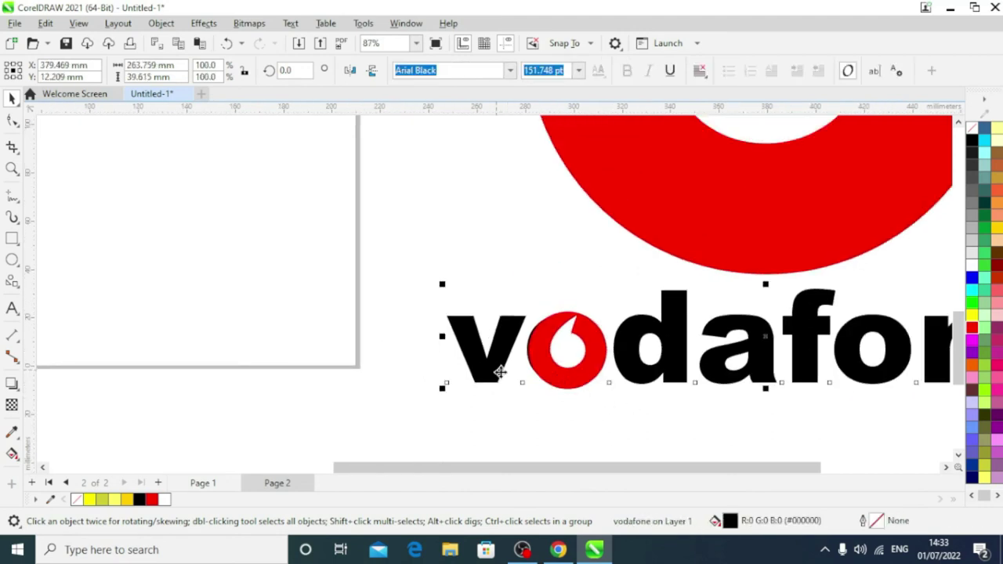
{"action": "left_click", "coordinate": [736, 441]}
{"action": "left_click", "coordinate": [674, 355]}
{"action": "left_click", "coordinate": [764, 347]}
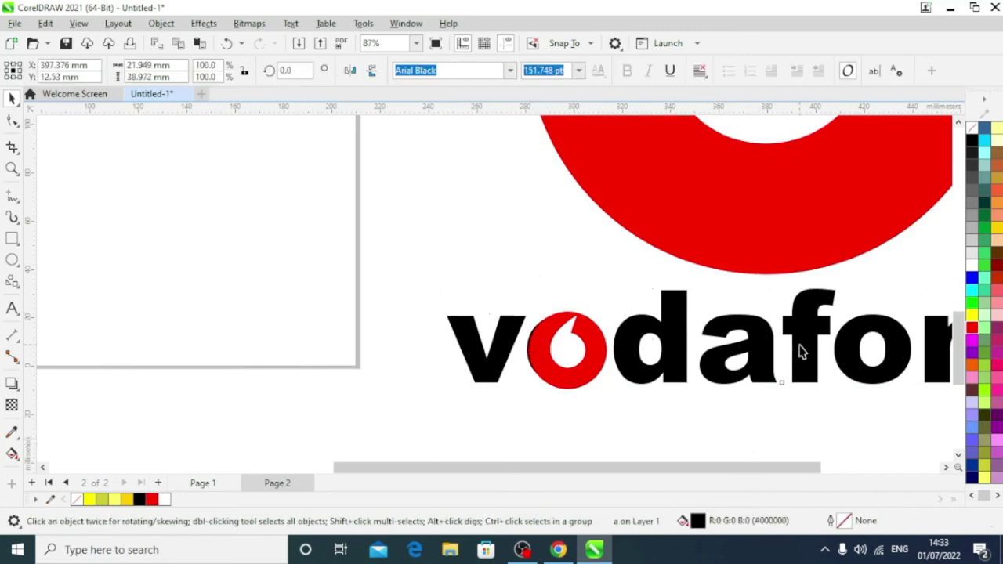
- Zoom in and select the black 'o' hidden behind the small red mark
{"action": "scroll", "coordinate": [514, 377], "scroll_direction": "up", "scroll_amount": 1}
{"action": "scroll", "coordinate": [514, 377], "scroll_direction": "up", "scroll_amount": 2}
{"action": "scroll", "coordinate": [540, 345], "scroll_direction": "up", "scroll_amount": 3}
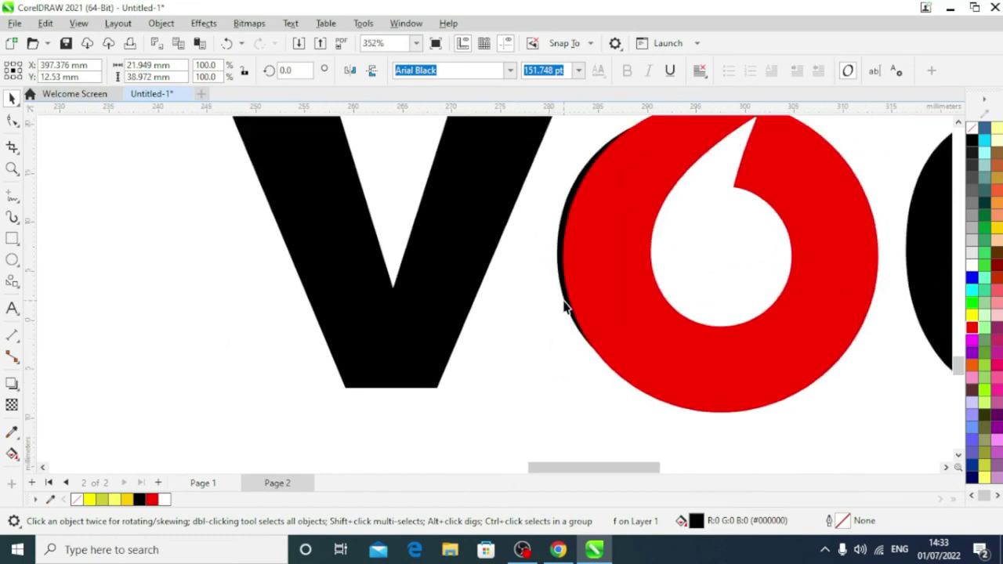
{"action": "left_click", "coordinate": [564, 307]}
{"action": "left_click", "coordinate": [562, 398]}
{"action": "scroll", "coordinate": [590, 410], "scroll_direction": "down", "scroll_amount": 2}
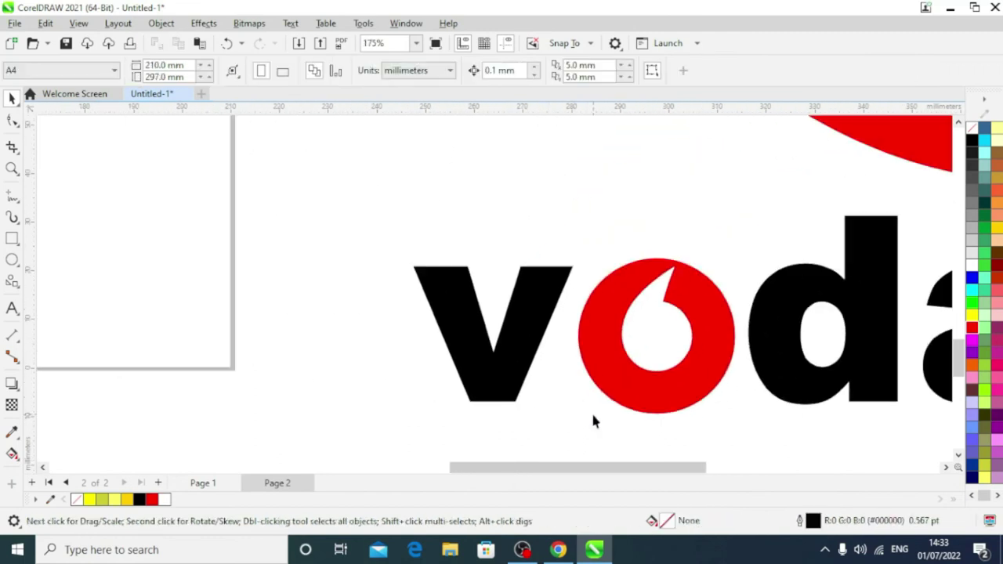
{"action": "scroll", "coordinate": [591, 410], "scroll_direction": "down", "scroll_amount": 2}
{"action": "scroll", "coordinate": [591, 411], "scroll_direction": "down", "scroll_amount": 2}
{"action": "scroll", "coordinate": [592, 415], "scroll_direction": "down", "scroll_amount": 1}
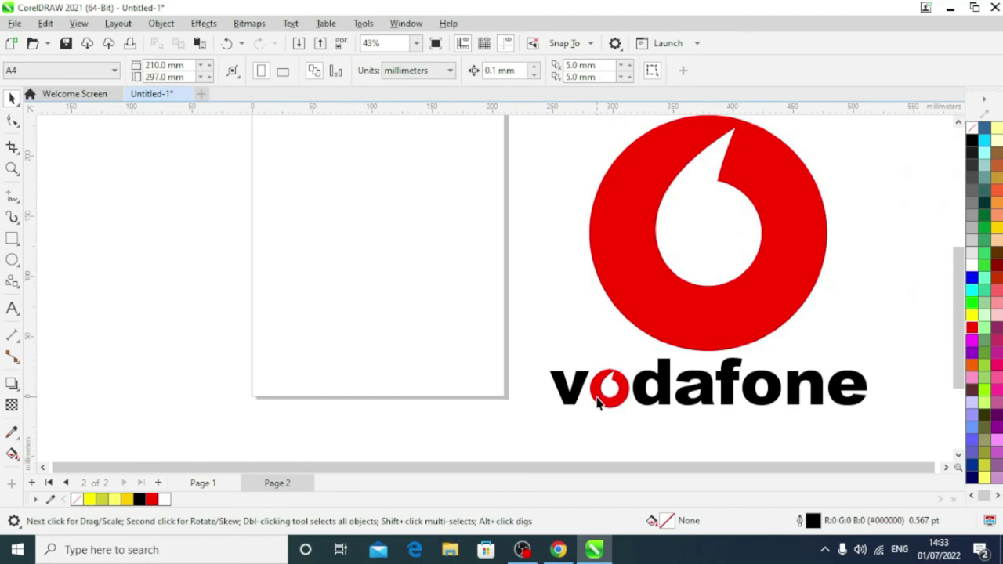
{"action": "scroll", "coordinate": [520, 210], "scroll_direction": "down", "scroll_amount": 1}
- Group all the logo pieces and text, and center the group on the page
{"action": "left_click_drag", "start_coordinate": [483, 145], "coordinate": [793, 376]}
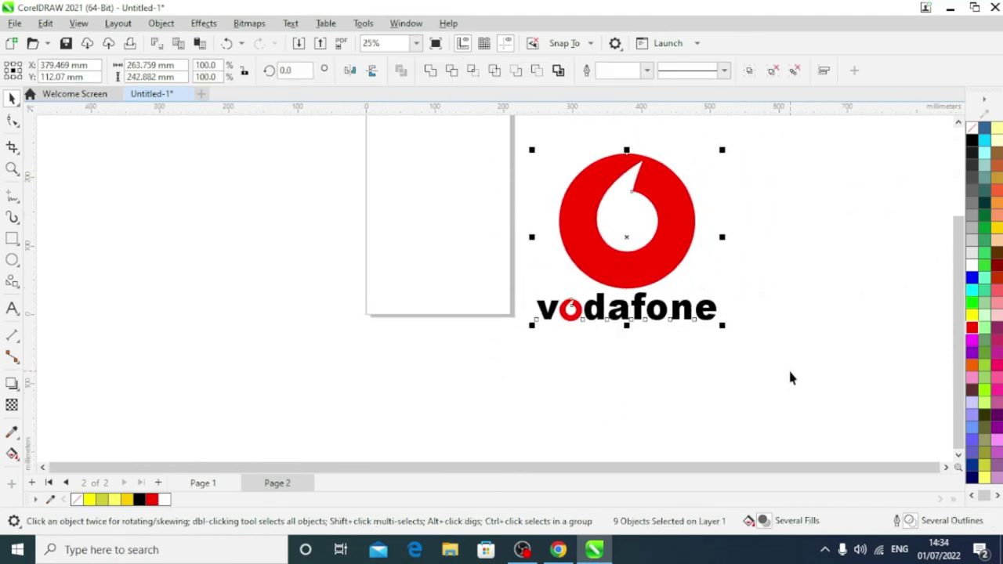
{"action": "key", "text": "ctrl+g"}
{"action": "key", "text": "p"}
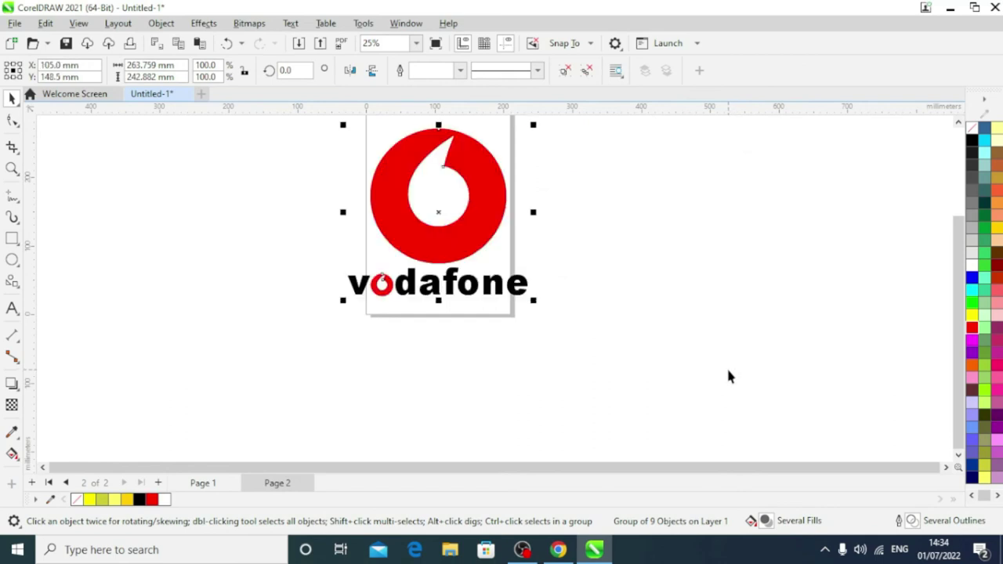
- Shrink the logo to about 136.7 × 125.9 mm, reposition it, and preview it full screen
{"action": "left_click_drag", "start_coordinate": [532, 299], "coordinate": [446, 219]}
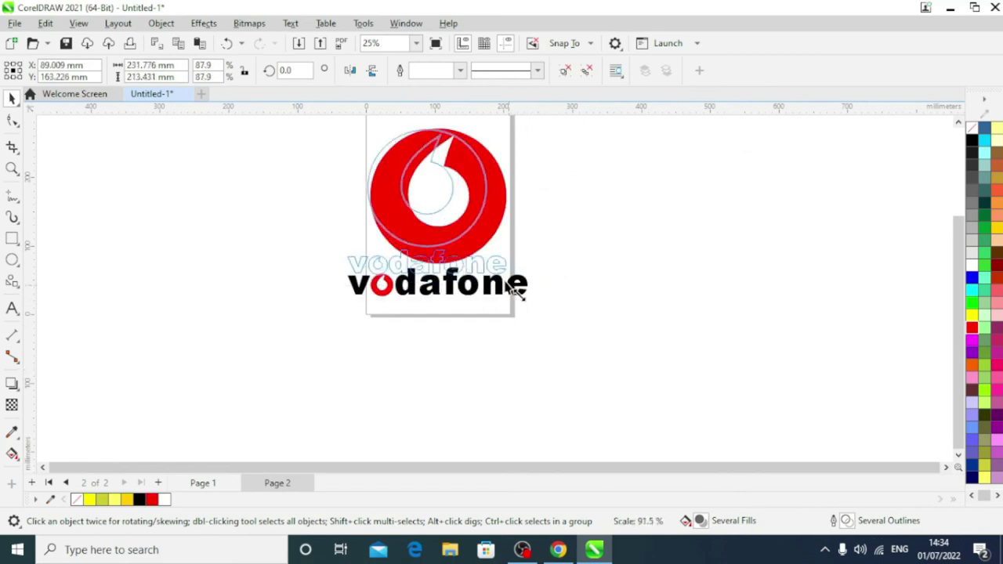
{"action": "left_click_drag", "start_coordinate": [391, 177], "coordinate": [435, 229]}
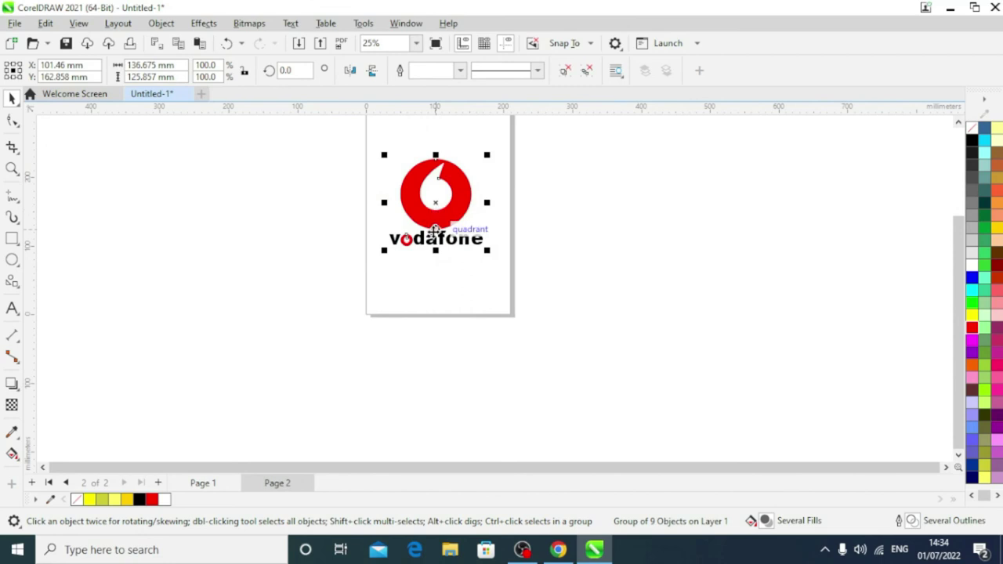
{"action": "scroll", "coordinate": [436, 196], "scroll_direction": "up", "scroll_amount": 1}
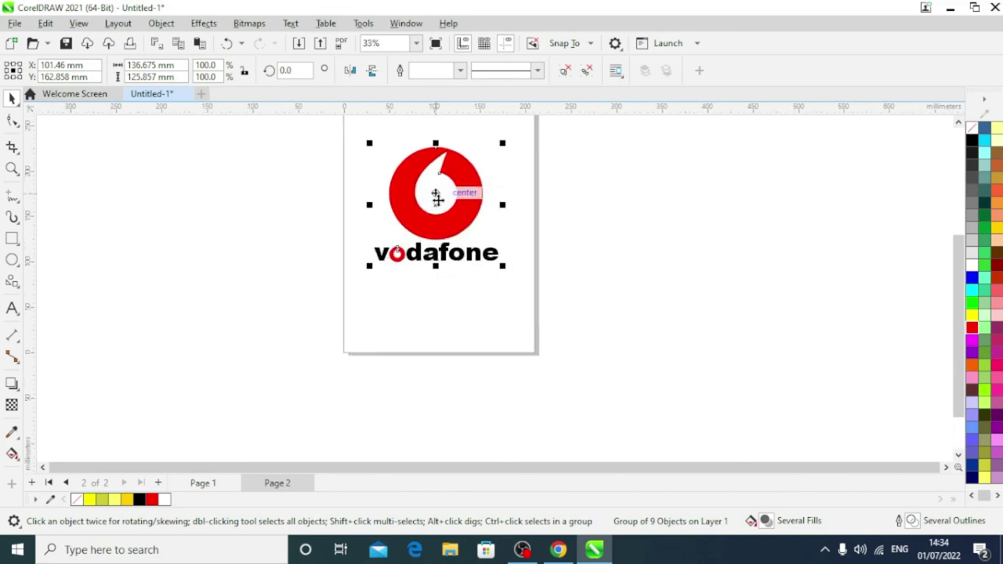
{"action": "key", "text": "shift+F2"}
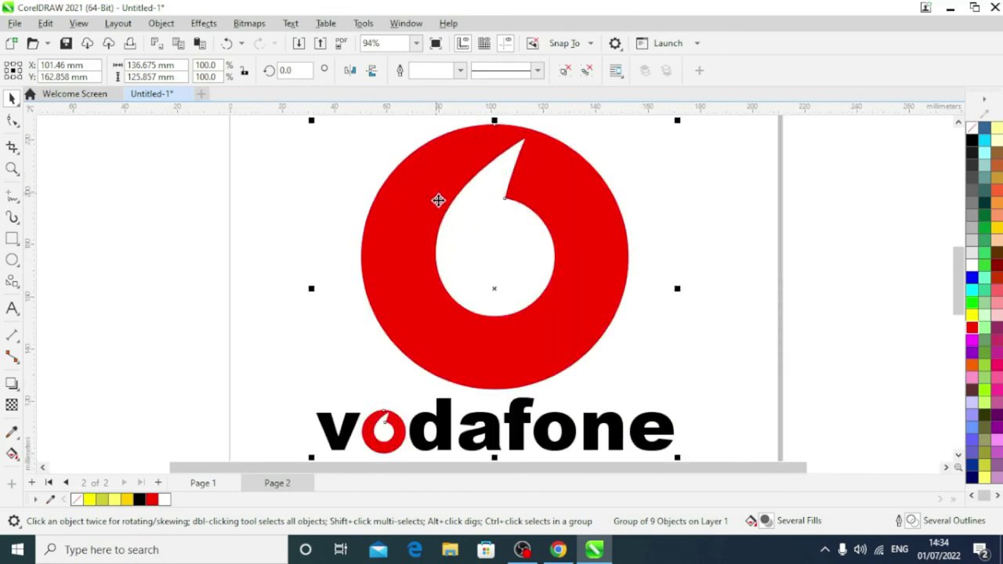
{"action": "key", "text": "F9"}
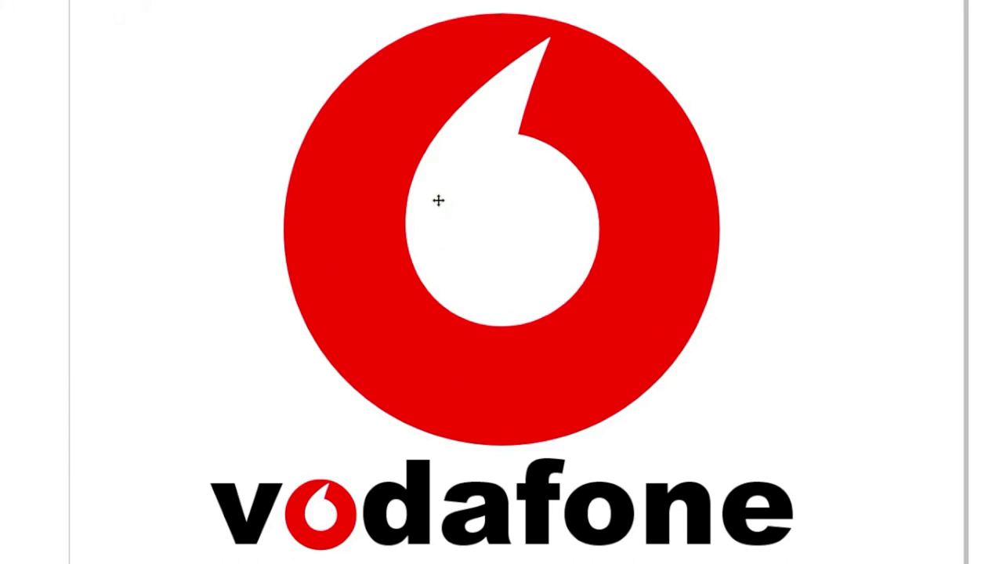